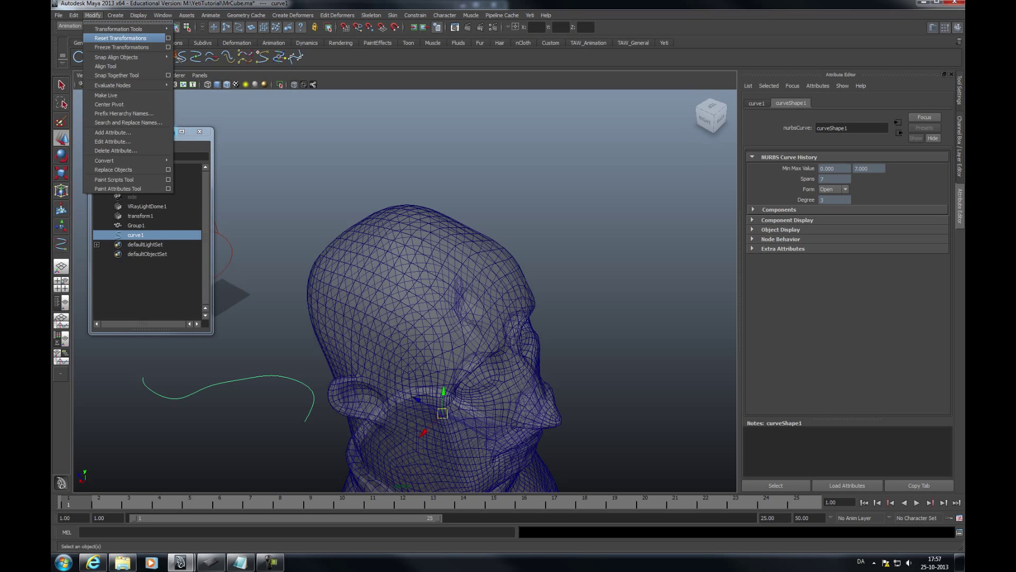
Step: Center the pivot of curve1 and move the curve toward the head
{"action": "left_click", "coordinate": [106, 112]}
{"action": "left_click_drag", "start_coordinate": [209, 406], "coordinate": [270, 360]}
{"action": "left_click_drag", "start_coordinate": [293, 319], "coordinate": [276, 198]}
{"action": "left_click_drag", "start_coordinate": [276, 198], "coordinate": [350, 146], "text": "alt"}
{"action": "key", "text": "ctrl+z"}
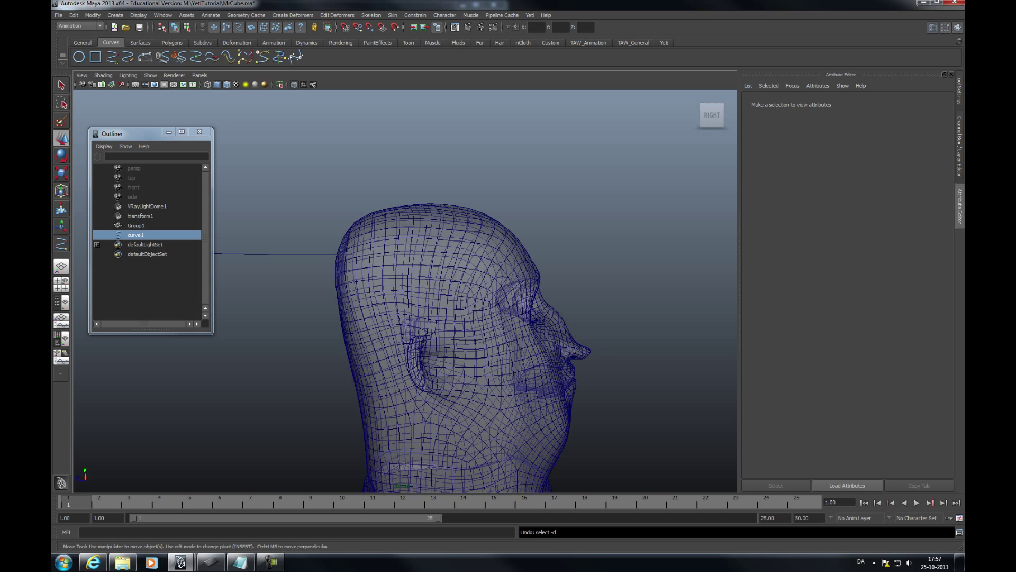
Step: Move curve1 up to the back of the head and rotate it to follow the crown
{"action": "left_click_drag", "start_coordinate": [252, 398], "coordinate": [252, 195]}
{"action": "left_click_drag", "start_coordinate": [218, 227], "coordinate": [305, 328]}
{"action": "key", "text": "e"}
{"action": "left_click_drag", "start_coordinate": [327, 254], "coordinate": [319, 219]}
{"action": "mouse_move", "coordinate": [370, 275]}
{"action": "right_mouse_down", "text": "alt"}
{"action": "mouse_move", "coordinate": [254, 255]}
{"action": "mouse_move", "coordinate": [370, 259]}
{"action": "right_mouse_up", "text": "alt"}
{"action": "key", "text": "w"}
{"action": "middle_click_drag", "start_coordinate": [371, 259], "coordinate": [291, 399], "text": "alt"}
{"action": "left_click_drag", "start_coordinate": [325, 259], "coordinate": [347, 257]}
Step: Fine-tune the position of curve1 so its front end meets the top of the scalp
{"action": "left_click_drag", "start_coordinate": [347, 264], "coordinate": [415, 272], "text": "alt"}
{"action": "right_click_drag", "start_coordinate": [416, 272], "coordinate": [450, 273], "text": "alt"}
{"action": "middle_click_drag", "start_coordinate": [450, 273], "coordinate": [423, 270], "text": "alt"}
{"action": "left_click_drag", "start_coordinate": [424, 270], "coordinate": [408, 323], "text": "alt"}
{"action": "left_click_drag", "start_coordinate": [321, 342], "coordinate": [369, 310]}
{"action": "key", "text": "e"}
{"action": "key", "text": "w"}
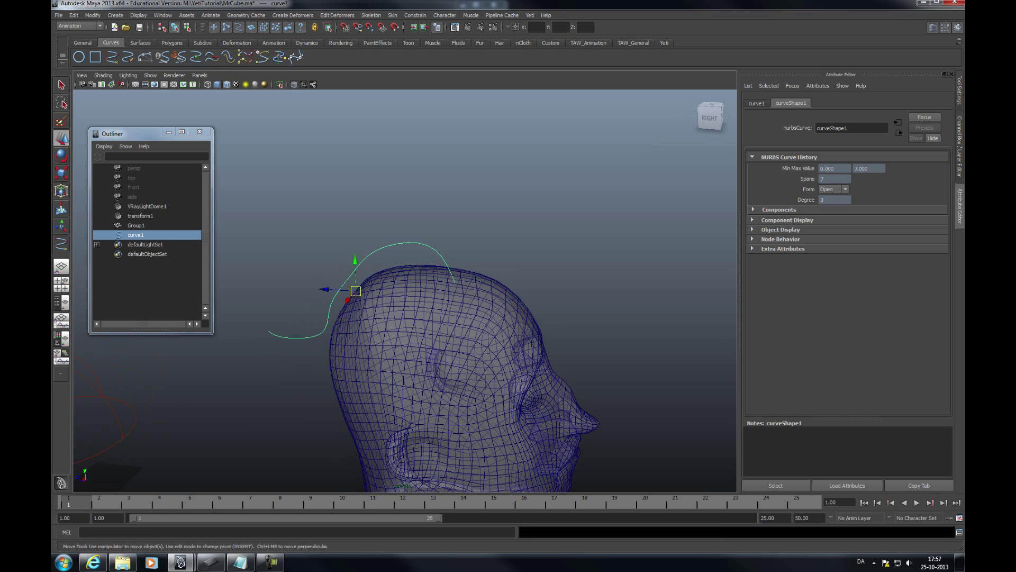
{"action": "left_click", "coordinate": [371, 222]}
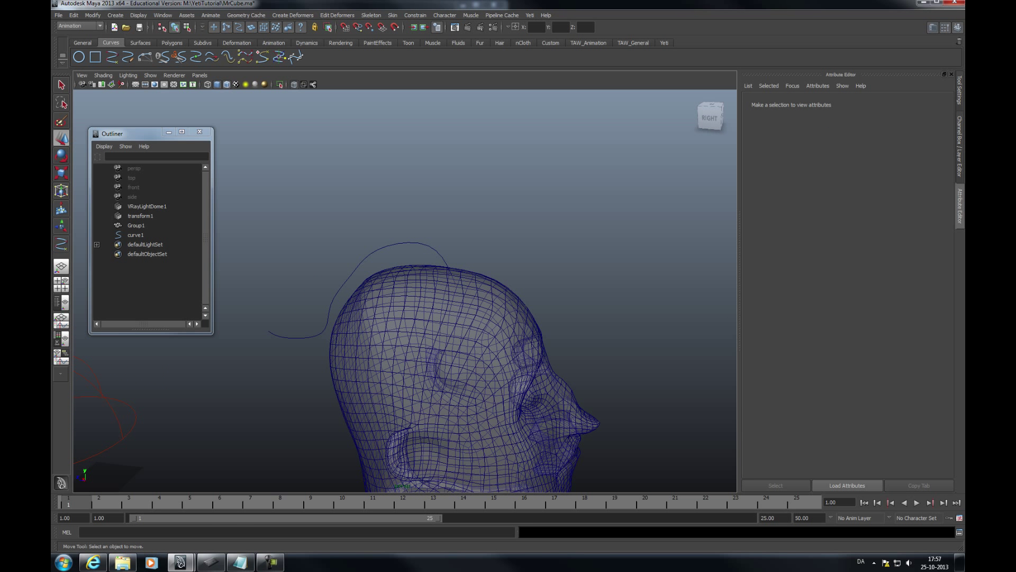
Step: Duplicate curve1 and rotate and move the copy to sit beside the original on the crown
{"action": "middle_click_drag", "start_coordinate": [392, 297], "coordinate": [403, 256], "text": "alt"}
{"action": "left_click_drag", "start_coordinate": [404, 191], "coordinate": [425, 207]}
{"action": "left_click_drag", "start_coordinate": [418, 223], "coordinate": [376, 225], "text": "alt"}
{"action": "key", "text": "ctrl+d"}
{"action": "key", "text": "e"}
{"action": "key", "text": "w"}
Step: Group the two hair curves and parent the new group under the Group1 head mesh
{"action": "left_click", "coordinate": [135, 235], "text": "shift"}
{"action": "key", "text": "ctrl+g"}
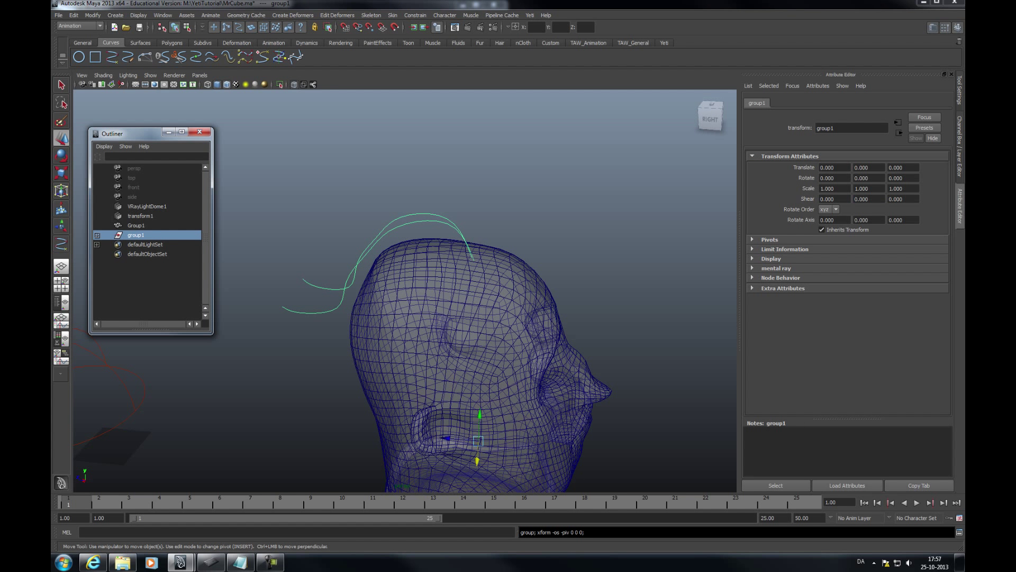
{"action": "left_click", "coordinate": [136, 225]}
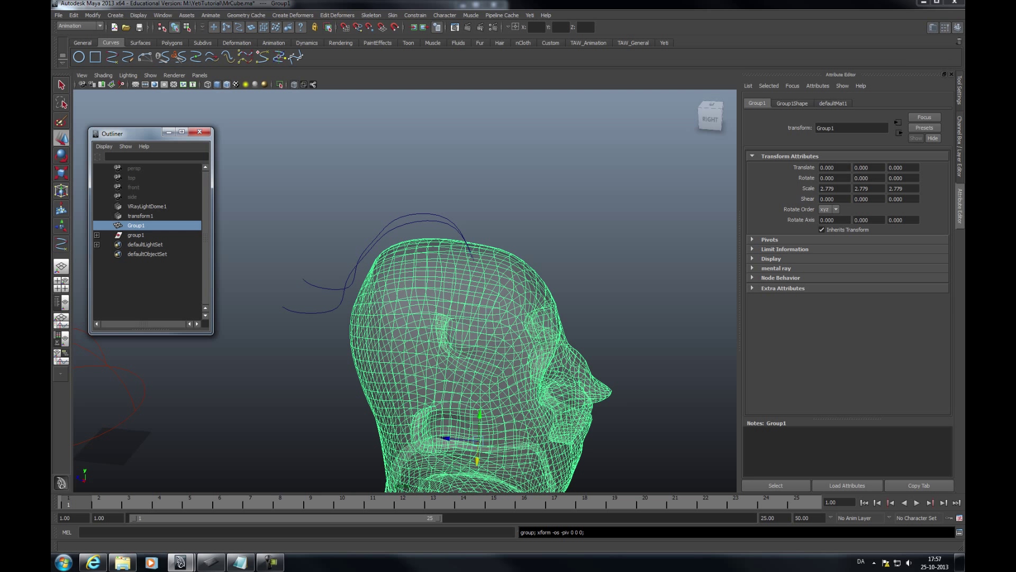
{"action": "left_click", "coordinate": [136, 235]}
{"action": "middle_click_drag", "start_coordinate": [136, 236], "coordinate": [136, 226]}
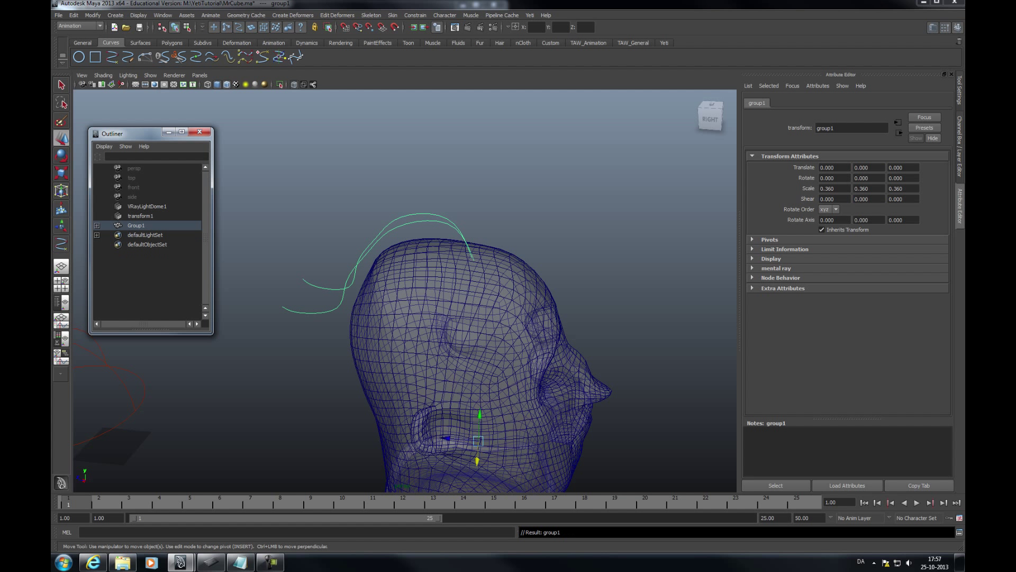
Step: Expand the Group1 hierarchy down to the two curves to check the parenting
{"action": "left_click", "coordinate": [136, 225]}
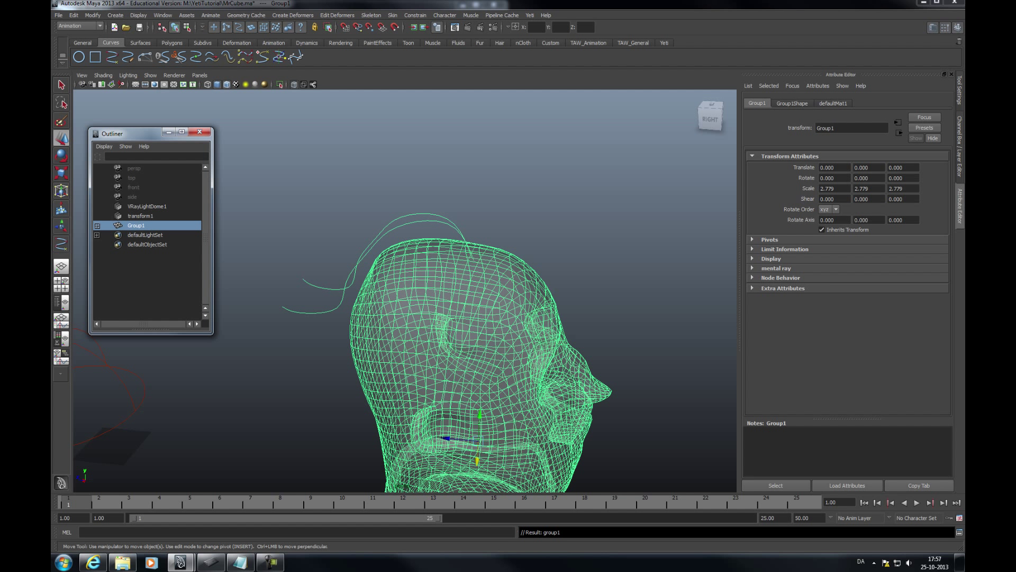
{"action": "right_click", "coordinate": [148, 214]}
{"action": "left_click", "coordinate": [138, 224]}
{"action": "left_click", "coordinate": [97, 226]}
{"action": "left_click", "coordinate": [97, 235]}
{"action": "left_click", "coordinate": [296, 222]}
{"action": "middle_click_drag", "start_coordinate": [338, 265], "coordinate": [288, 207], "text": "alt"}
{"action": "right_click_drag", "start_coordinate": [392, 297], "coordinate": [371, 296], "text": "alt"}
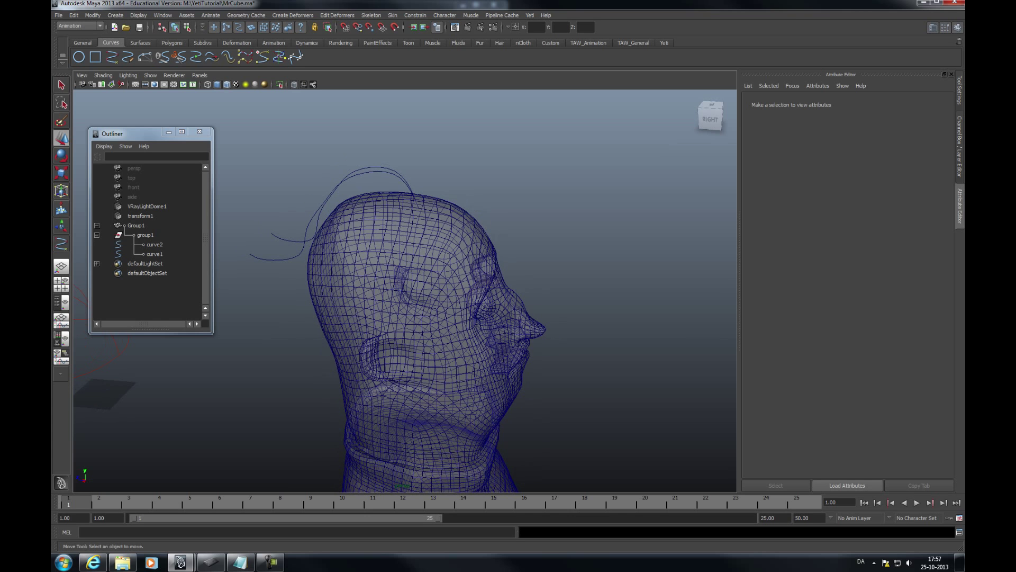
Step: Test whether the curves follow by moving the Group1 head mesh, and undo the move
{"action": "left_click", "coordinate": [136, 225]}
{"action": "mouse_move", "coordinate": [397, 376]}
{"action": "left_mouse_down"}
{"action": "mouse_move", "coordinate": [378, 376]}
{"action": "mouse_move", "coordinate": [410, 376]}
{"action": "left_mouse_up"}
{"action": "key", "text": "ctrl+z"}
{"action": "left_click", "coordinate": [572, 365]}
Step: Create a Yeti node on the Group1 head mesh
{"action": "left_click_drag", "start_coordinate": [529, 339], "coordinate": [482, 352], "text": "alt"}
{"action": "right_click_drag", "start_coordinate": [477, 345], "coordinate": [505, 346], "text": "alt"}
{"action": "middle_click_drag", "start_coordinate": [476, 339], "coordinate": [517, 336], "text": "alt"}
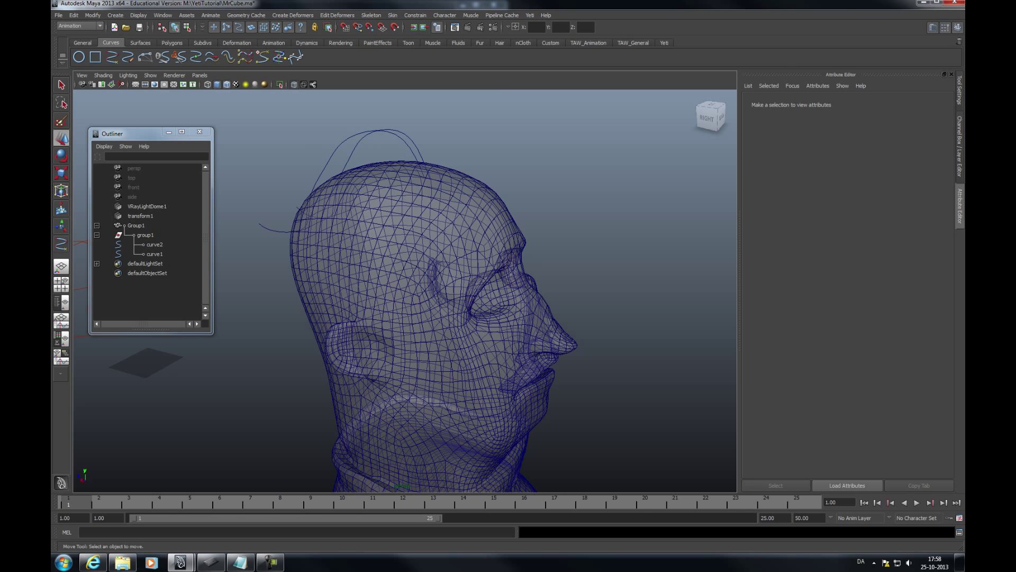
{"action": "left_click", "coordinate": [439, 307]}
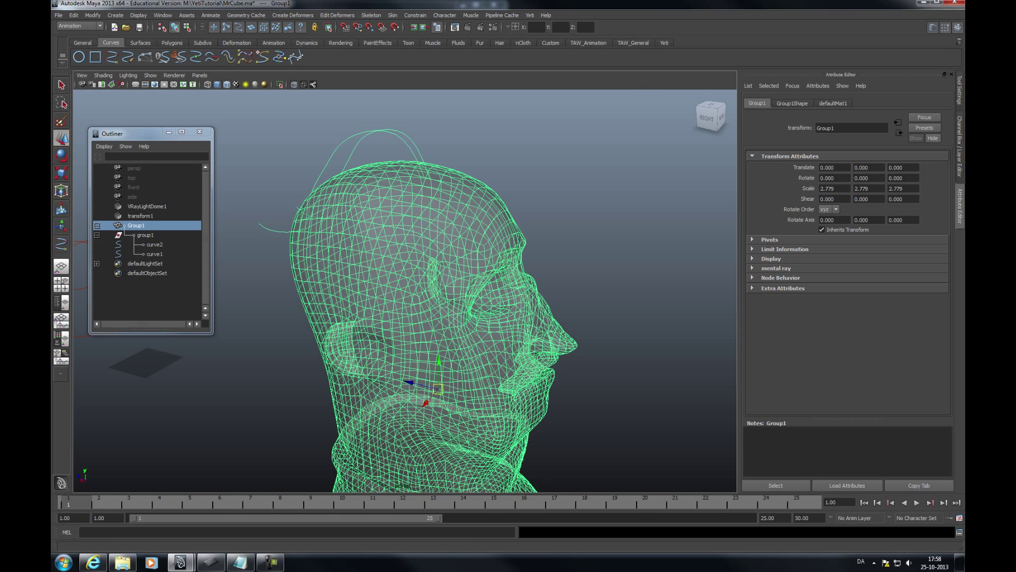
{"action": "left_click", "coordinate": [530, 14]}
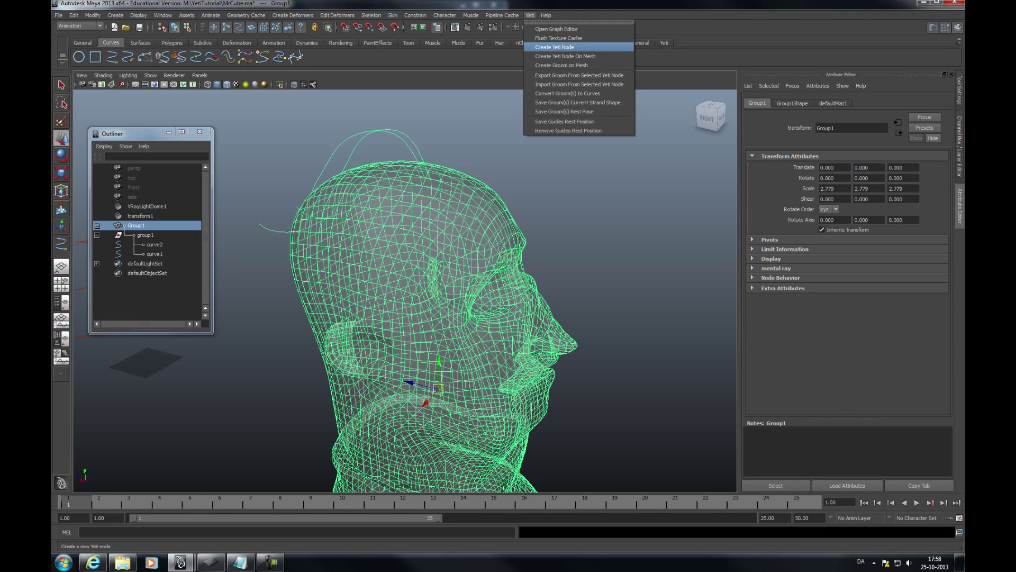
{"action": "left_click", "coordinate": [554, 47]}
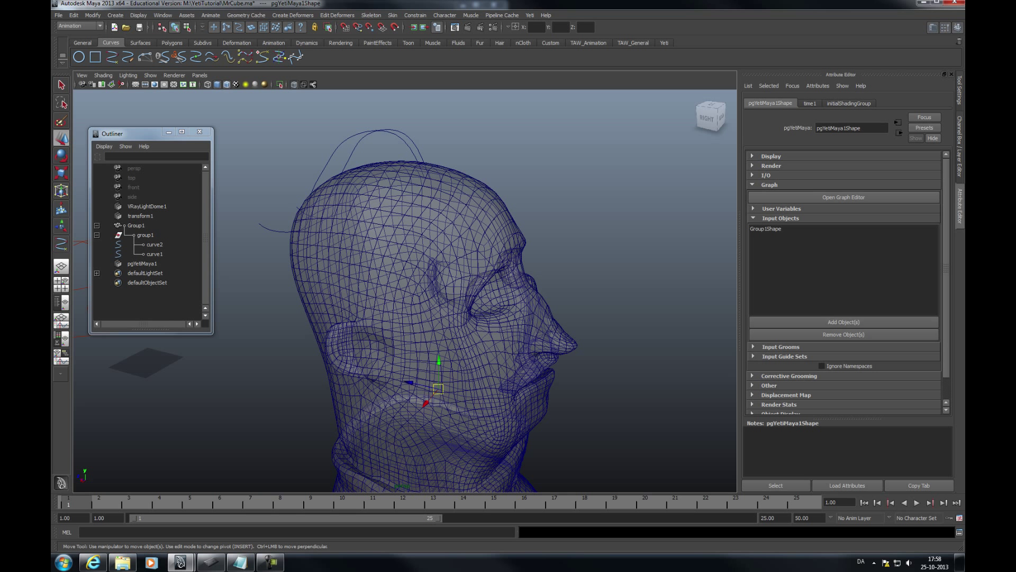
Step: Collapse the Group1 hierarchy and rename the new Yeti node as Yeti
{"action": "left_click", "coordinate": [97, 225]}
{"action": "double_click", "coordinate": [141, 235]}
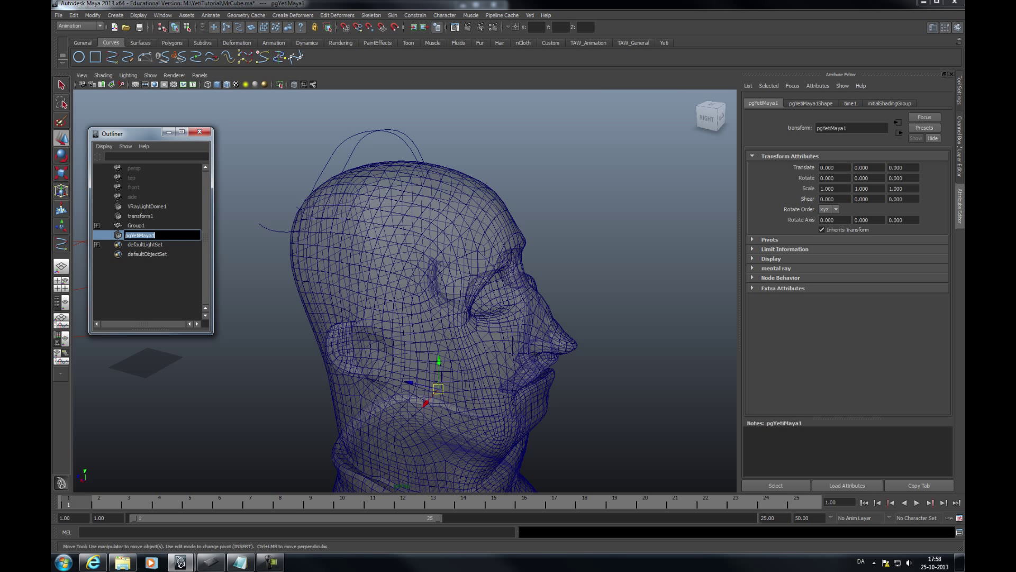
{"action": "type", "text": "Yeti"}
{"action": "key", "text": "Return"}
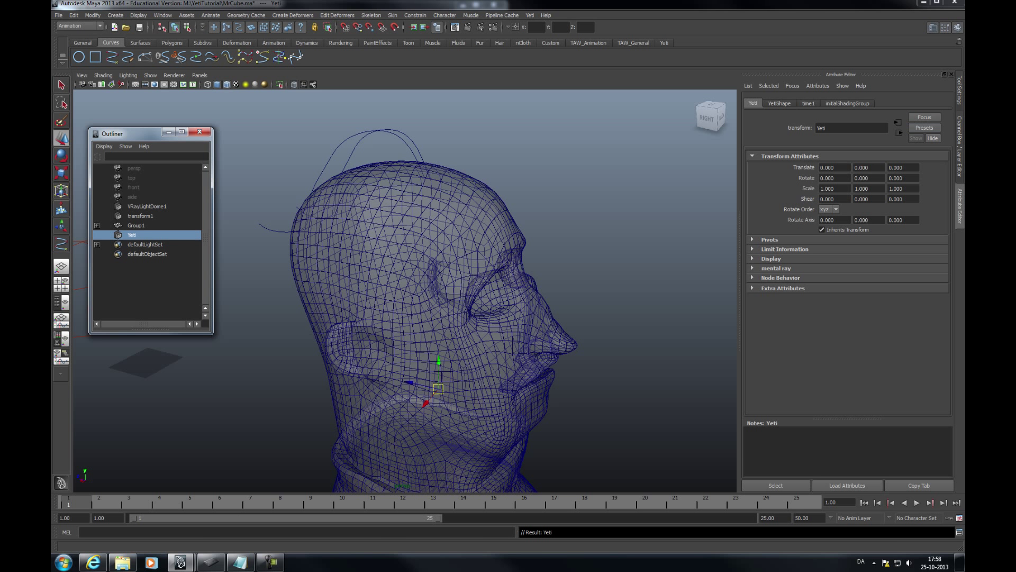
Step: Create a Yeti groom on the head mesh and rename it Groom
{"action": "left_click_drag", "start_coordinate": [500, 154], "coordinate": [470, 187], "text": "shift"}
{"action": "left_click", "coordinate": [530, 15]}
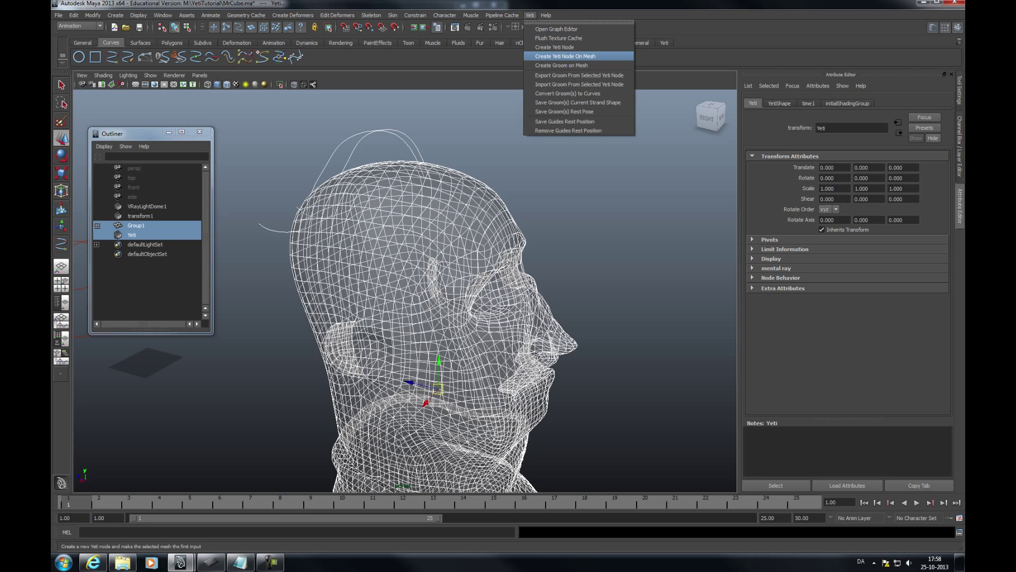
{"action": "left_click", "coordinate": [561, 65]}
{"action": "double_click", "coordinate": [143, 244]}
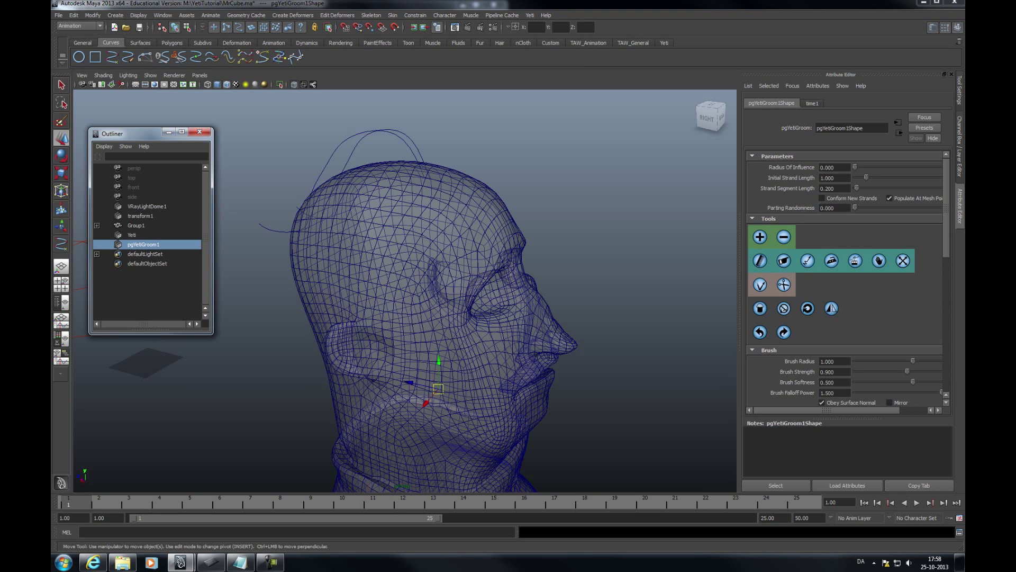
{"action": "type", "text": "Groom"}
{"action": "key", "text": "Return"}
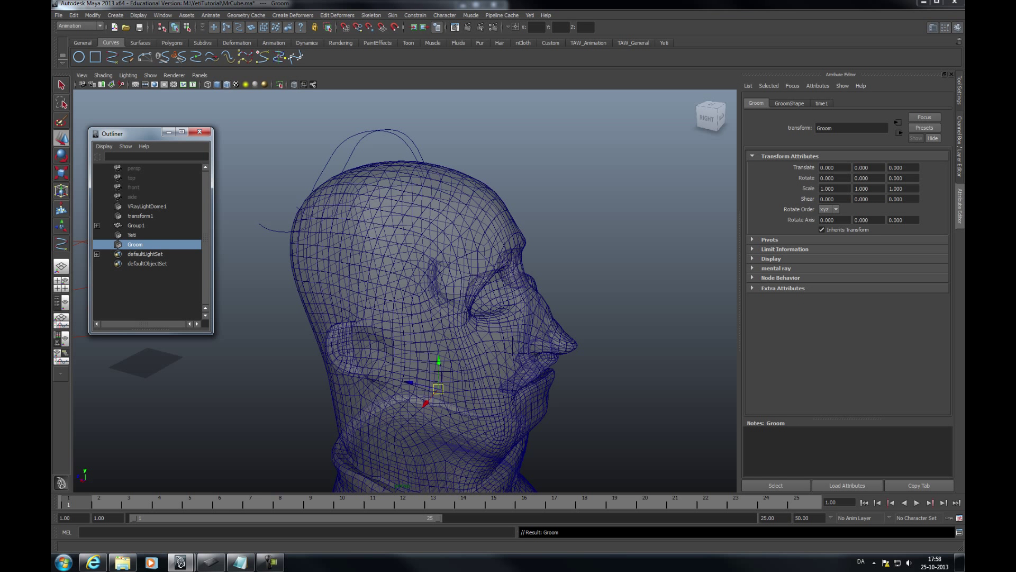
Step: Add Groom to the input grooms of the Yeti node
{"action": "left_click", "coordinate": [132, 235]}
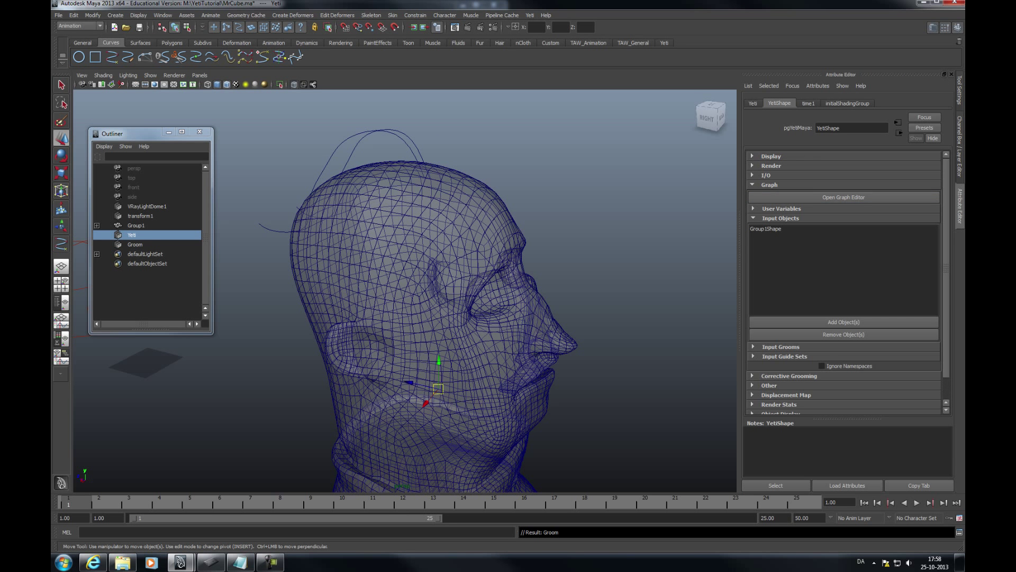
{"action": "left_click", "coordinate": [781, 218]}
{"action": "left_click", "coordinate": [781, 227]}
{"action": "left_click", "coordinate": [844, 332]}
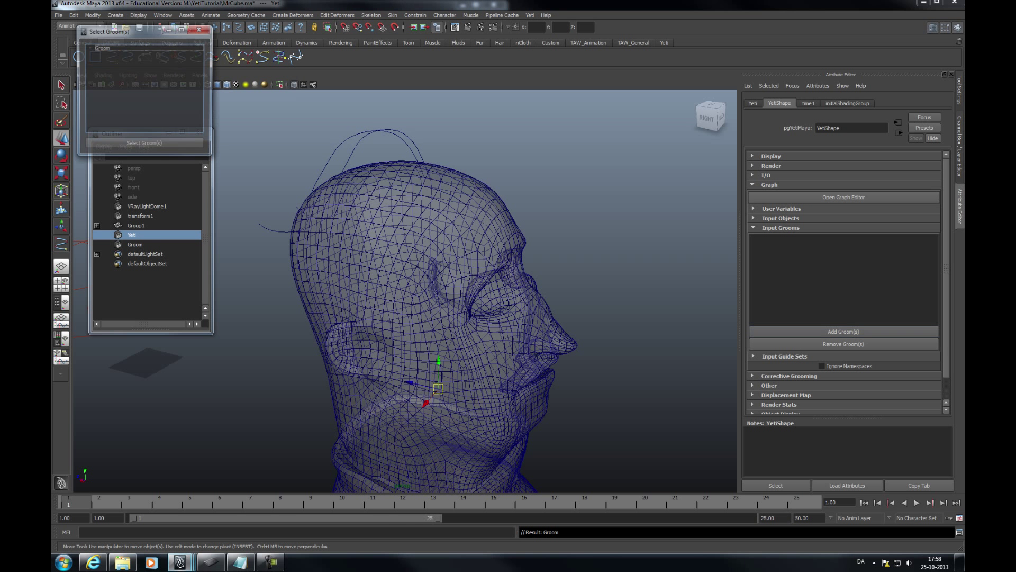
{"action": "double_click", "coordinate": [102, 48]}
{"action": "left_click", "coordinate": [145, 145]}
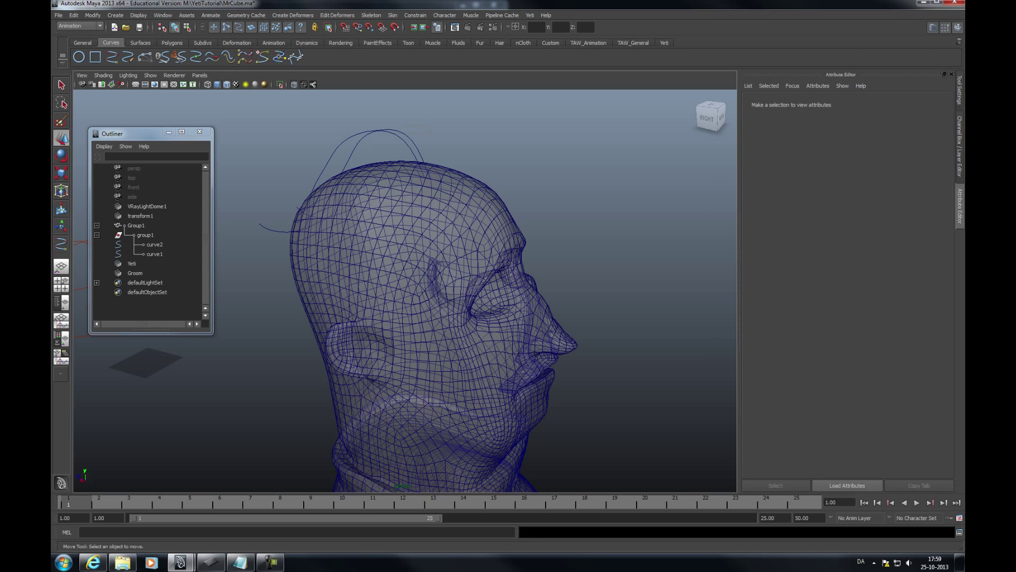
Step: Create a set named Hairstrands from the selection of curve1, curve2, Yeti and Groom
{"action": "left_click_drag", "start_coordinate": [154, 245], "coordinate": [136, 273]}
{"action": "left_click", "coordinate": [116, 15]}
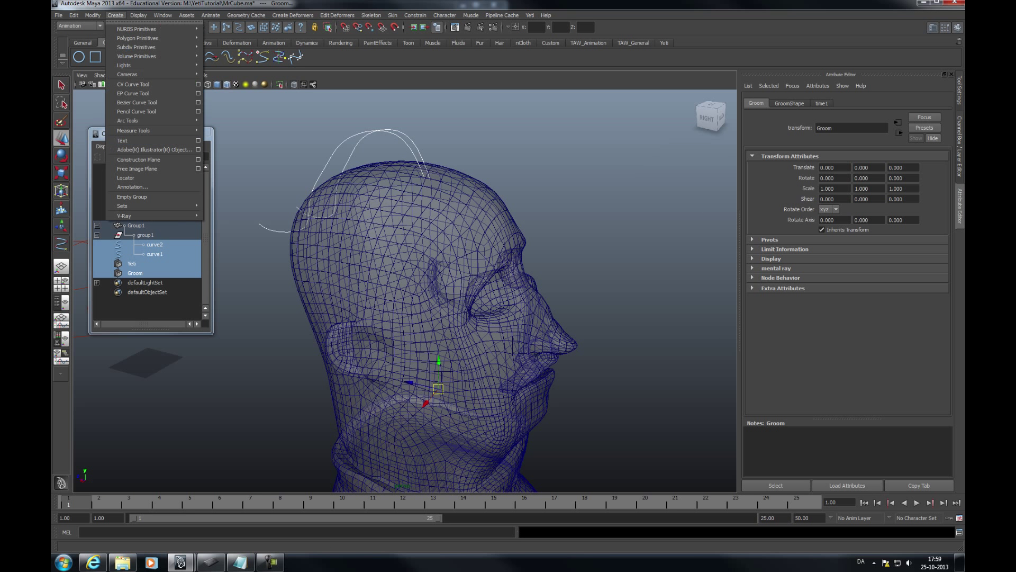
{"action": "mouse_move", "coordinate": [159, 205]}
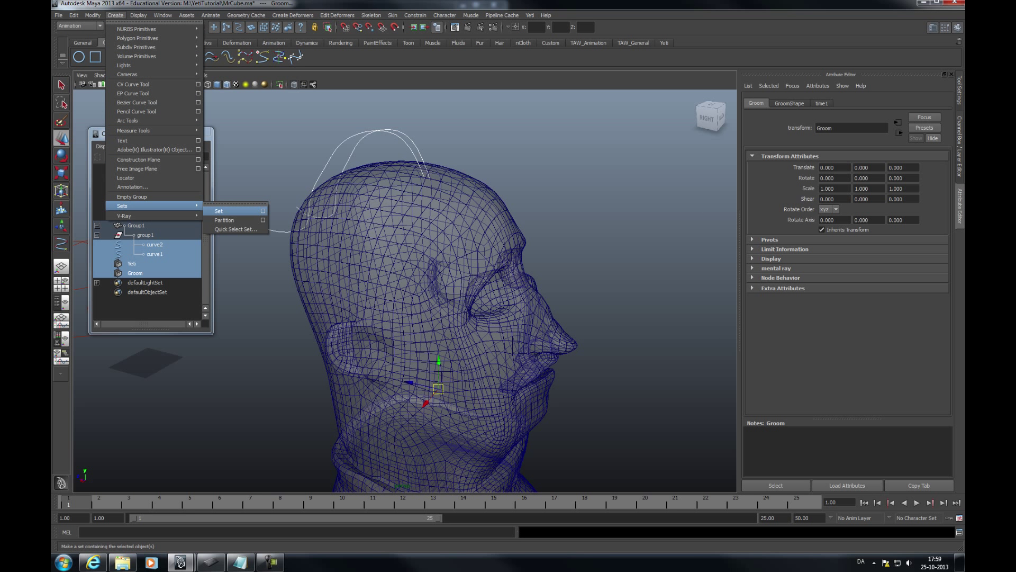
{"action": "left_click", "coordinate": [263, 211]}
{"action": "key", "text": "BackSpace"}
{"action": "key", "text": "BackSpace"}
{"action": "key", "text": "BackSpace"}
{"action": "type", "text": "Hairstrands"}
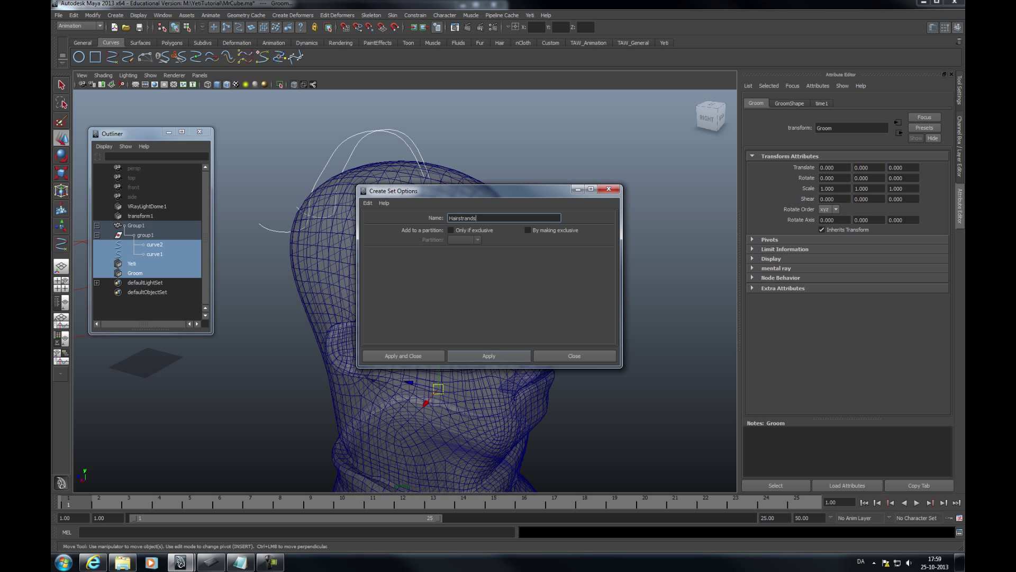
{"action": "left_click", "coordinate": [489, 355]}
{"action": "left_click", "coordinate": [574, 356]}
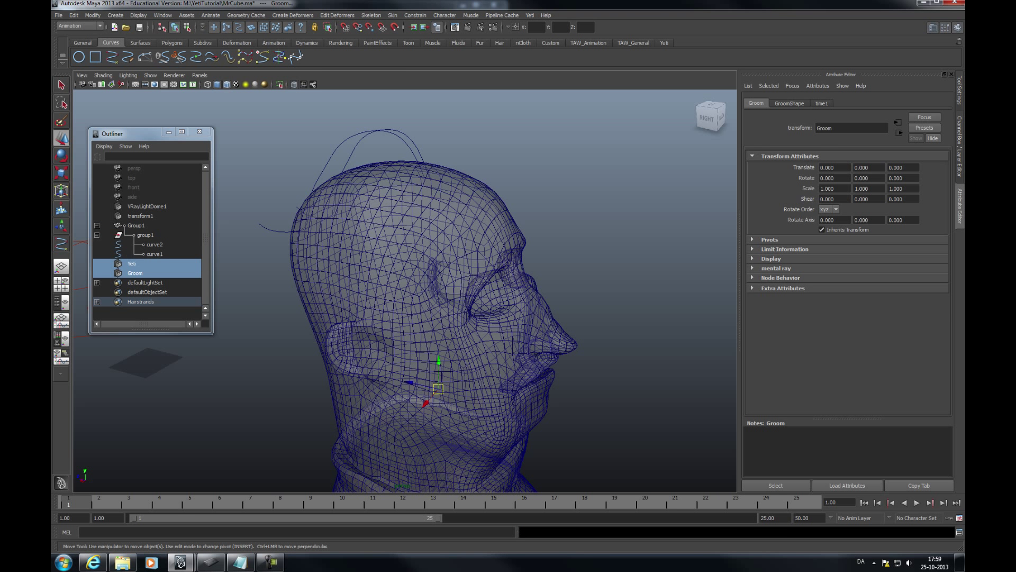
Step: Add the Hairstrands set to the input guide sets of the Yeti node
{"action": "left_click", "coordinate": [147, 292]}
{"action": "left_click", "coordinate": [141, 301]}
{"action": "left_click", "coordinate": [97, 225]}
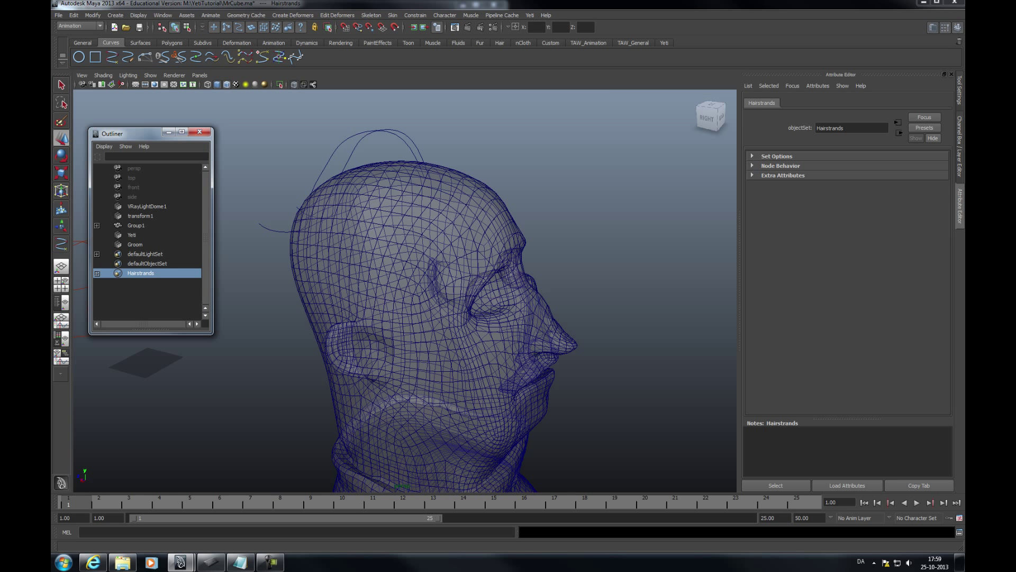
{"action": "left_click", "coordinate": [136, 226]}
{"action": "left_click", "coordinate": [132, 235]}
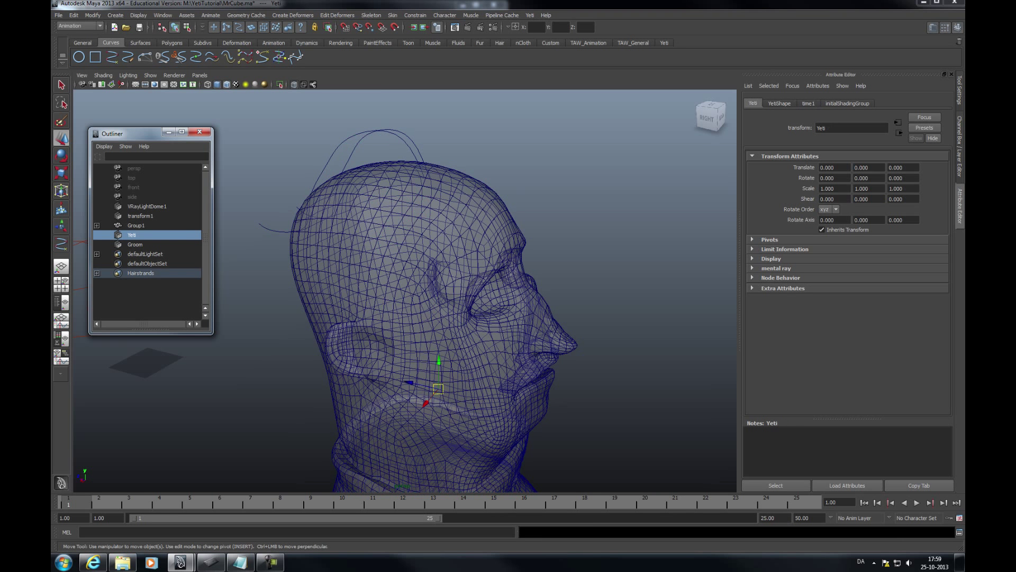
{"action": "left_click", "coordinate": [779, 104]}
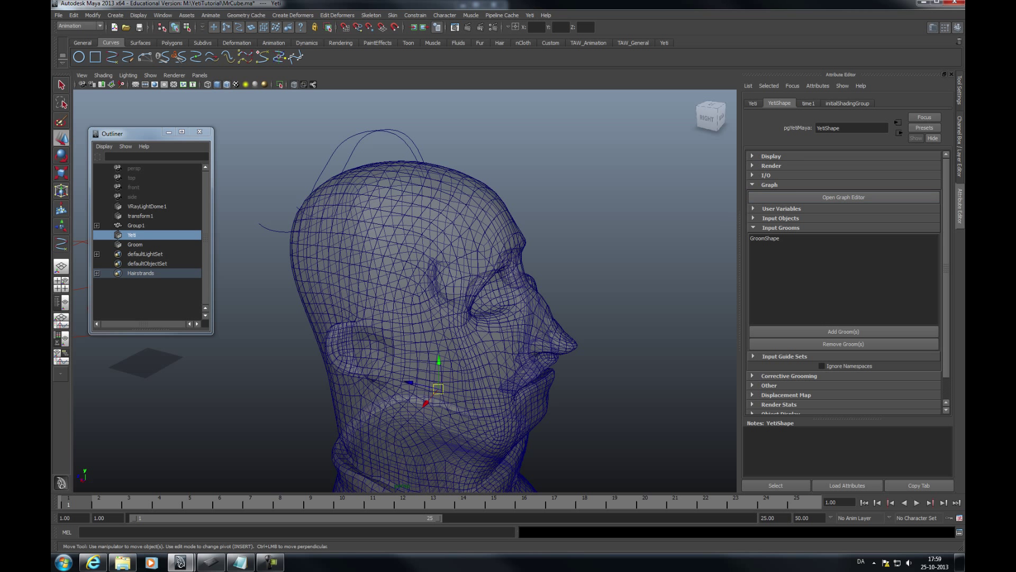
{"action": "left_click", "coordinate": [780, 228]}
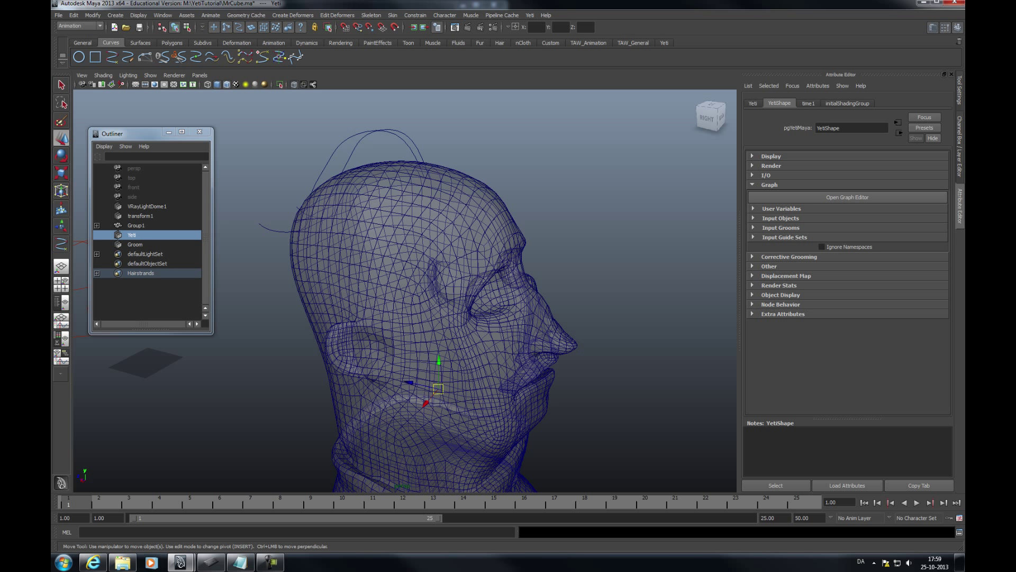
{"action": "left_click", "coordinate": [784, 237]}
{"action": "left_click", "coordinate": [844, 341]}
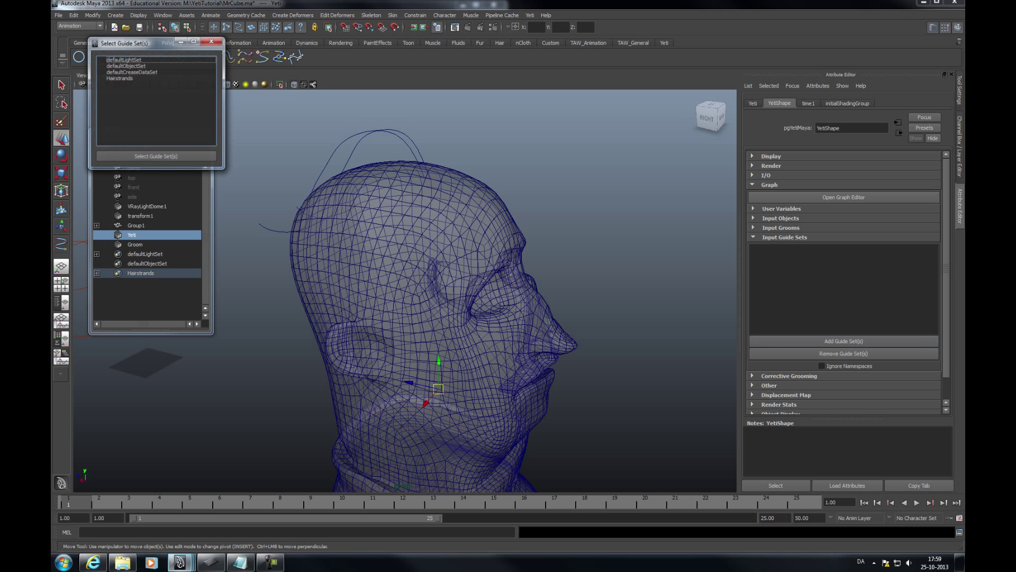
{"action": "left_click", "coordinate": [119, 78]}
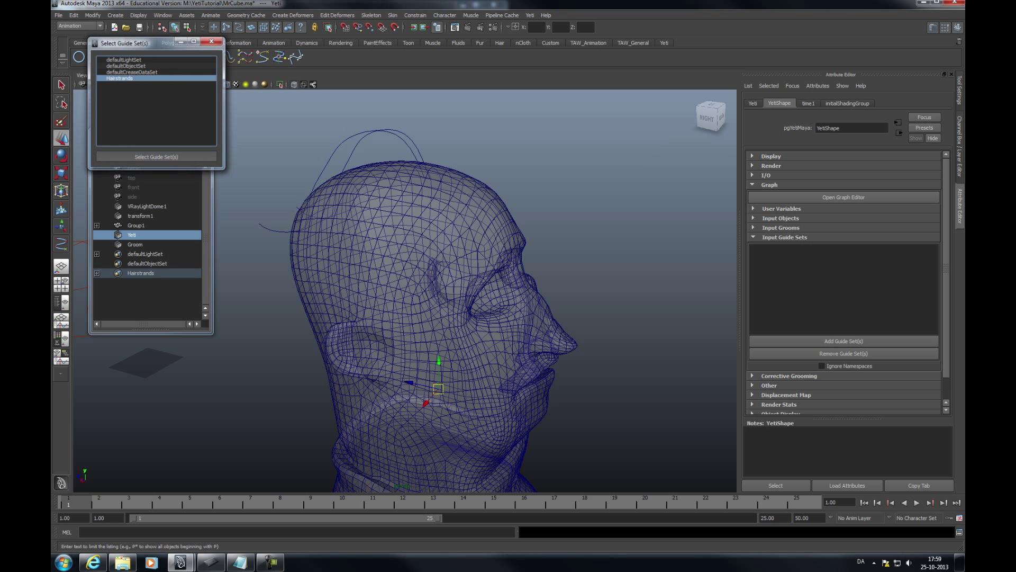
{"action": "left_click", "coordinate": [156, 156]}
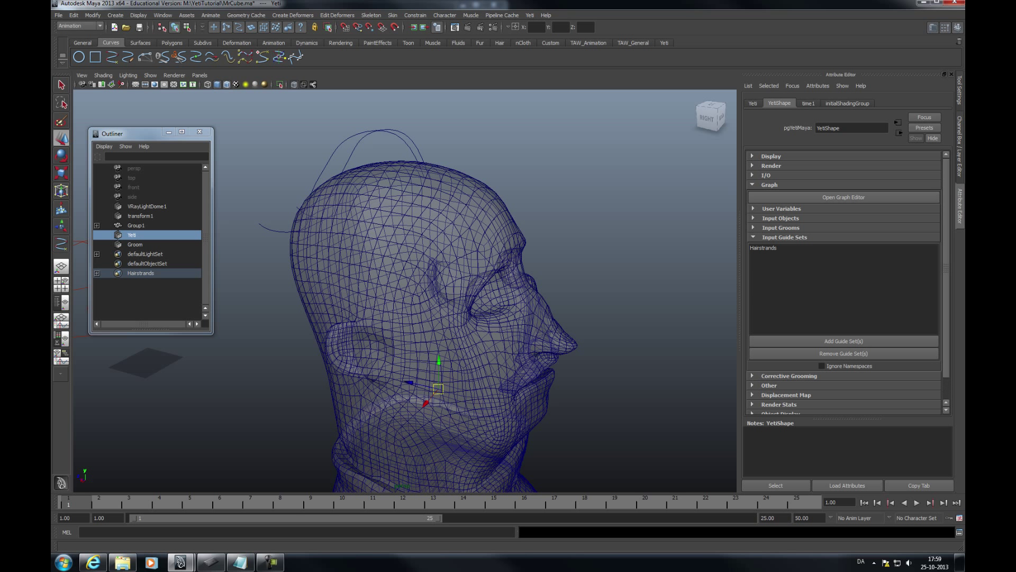
Step: Open the Yeti node's graph and build a chain of import, scatter, grow, guide and width nodes
{"action": "left_click", "coordinate": [844, 197]}
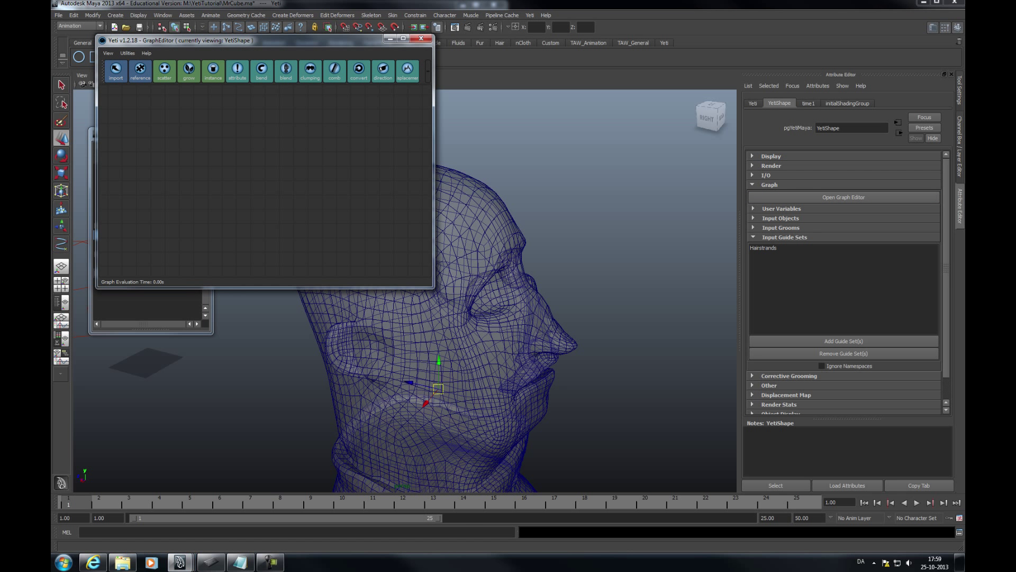
{"action": "left_click_drag", "start_coordinate": [434, 288], "coordinate": [800, 306]}
{"action": "left_click", "coordinate": [116, 70]}
{"action": "left_click", "coordinate": [165, 69]}
{"action": "left_click", "coordinate": [188, 69]}
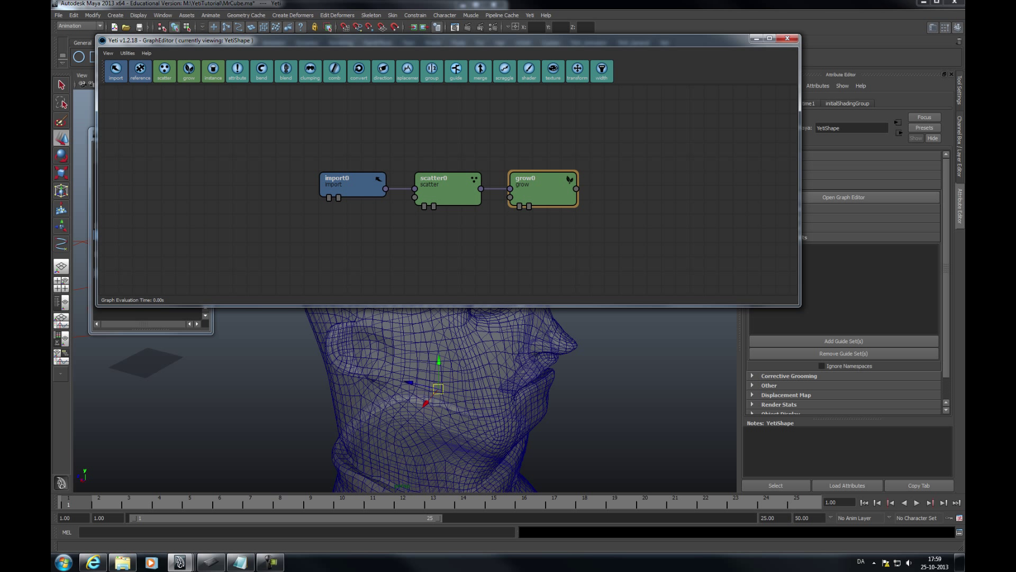
{"action": "left_click", "coordinate": [455, 69]}
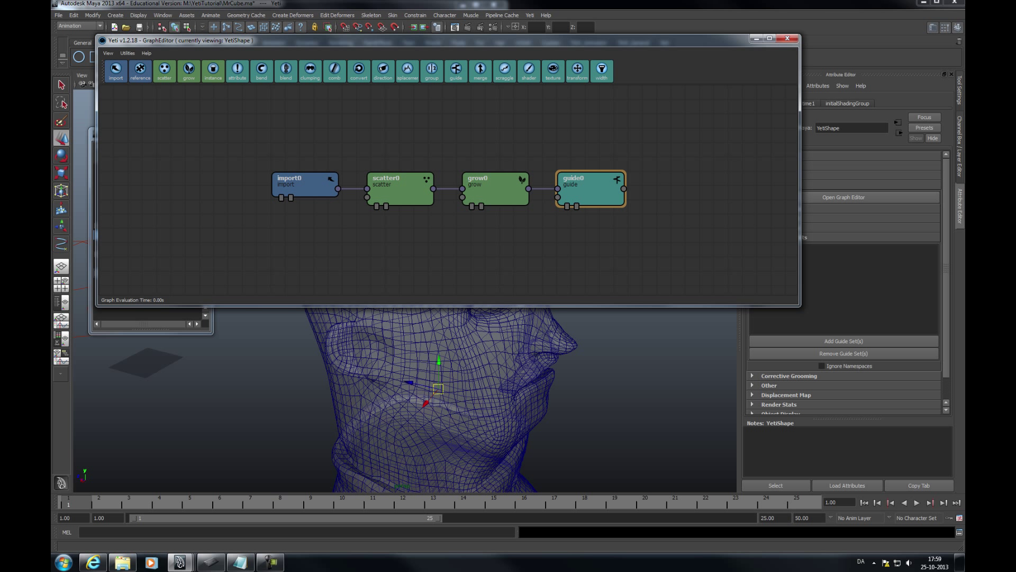
{"action": "left_click", "coordinate": [602, 70]}
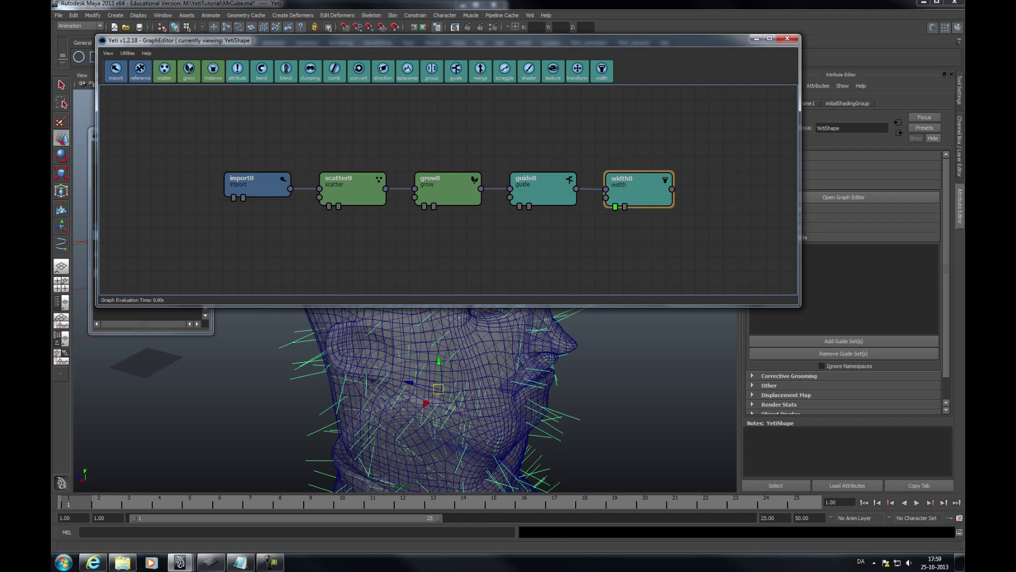
Step: Add a second import node to the graph, set its type to Groom and name it Groom
{"action": "left_click", "coordinate": [116, 69]}
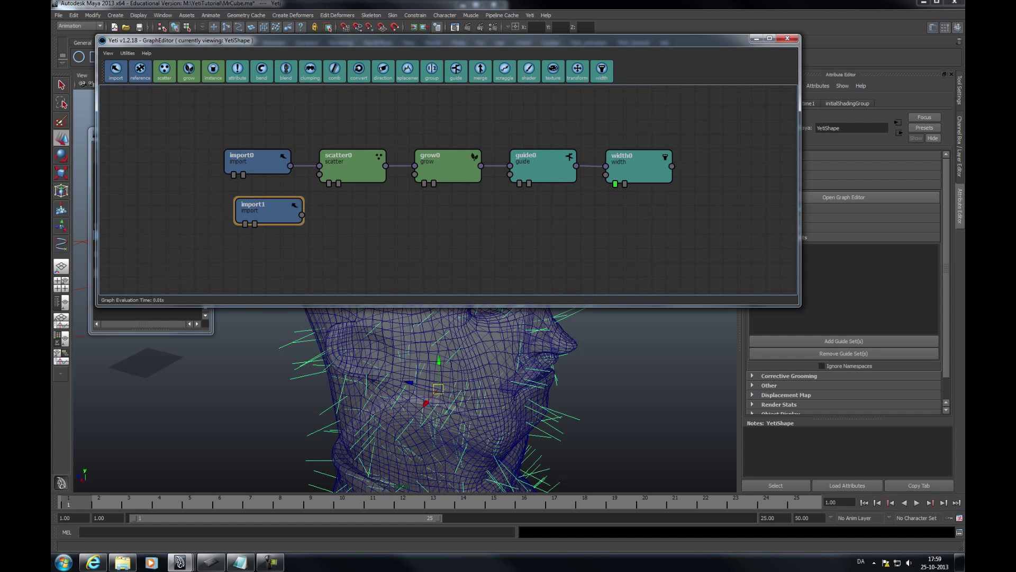
{"action": "double_click", "coordinate": [264, 207]}
{"action": "left_click", "coordinate": [283, 183]}
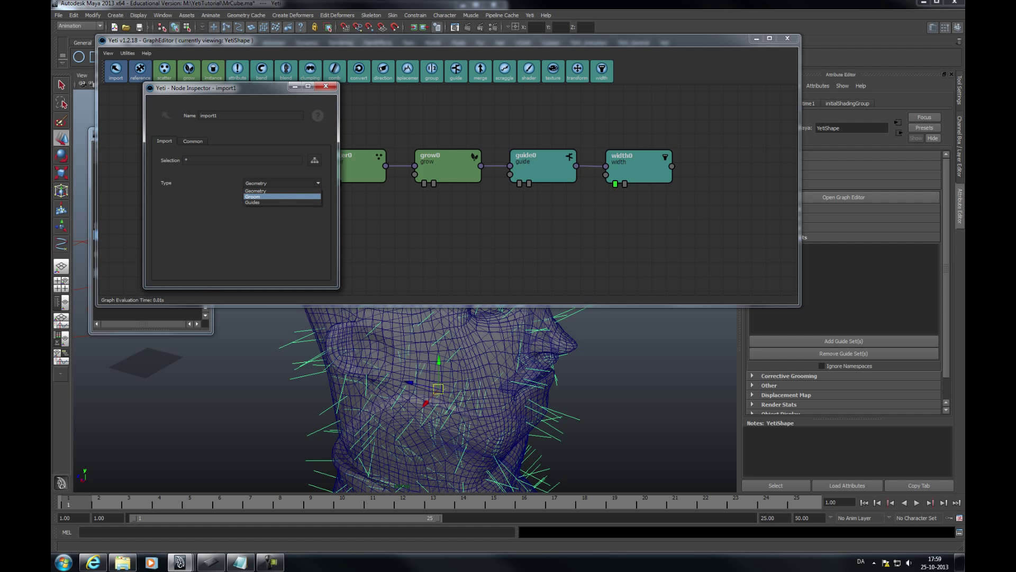
{"action": "left_click", "coordinate": [282, 196]}
{"action": "double_click", "coordinate": [209, 116]}
{"action": "type", "text": "Groo"}
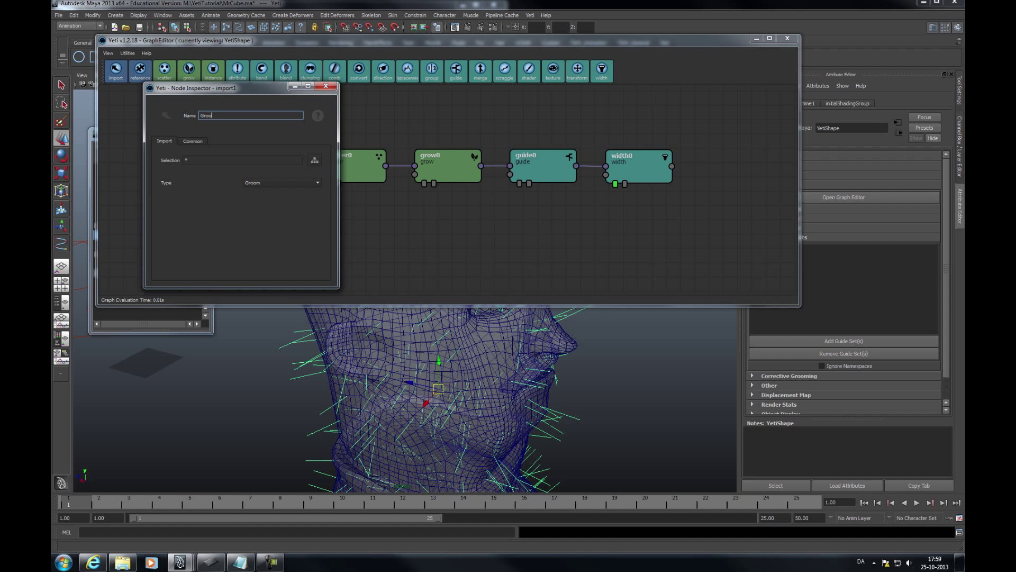
{"action": "left_click", "coordinate": [334, 71]}
{"action": "left_click", "coordinate": [326, 86]}
{"action": "left_click", "coordinate": [353, 215]}
{"action": "key", "text": "Delete"}
{"action": "left_click_drag", "start_coordinate": [261, 211], "coordinate": [258, 213]}
{"action": "left_click", "coordinate": [257, 160]}
{"action": "left_click", "coordinate": [296, 188]}
Step: Add a third import node beneath Groom, name it Guide and set its type to Guides
{"action": "left_click", "coordinate": [116, 70]}
{"action": "left_click_drag", "start_coordinate": [483, 204], "coordinate": [257, 231]}
{"action": "double_click", "coordinate": [257, 231]}
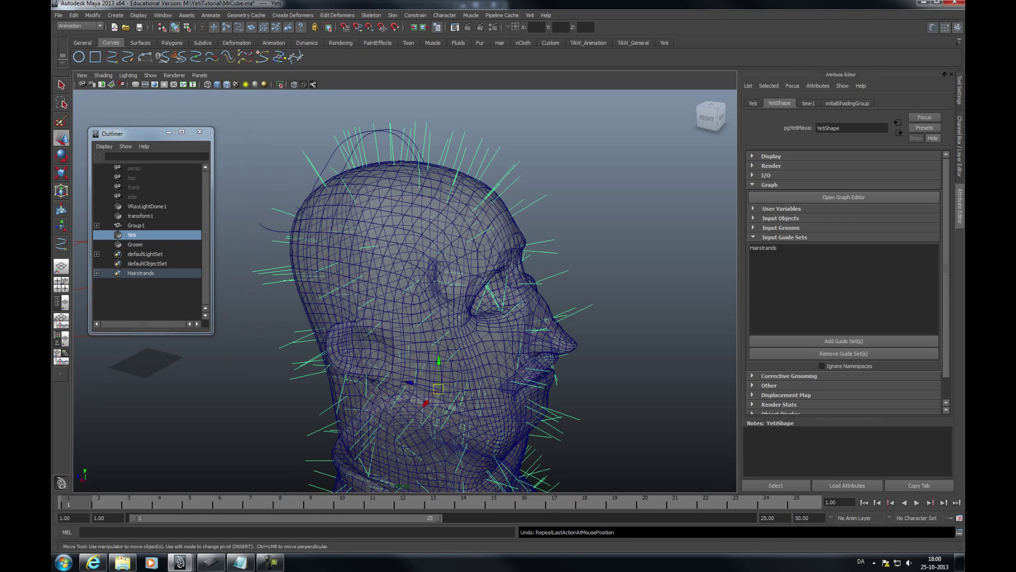
{"action": "key", "text": "alt+Tab"}
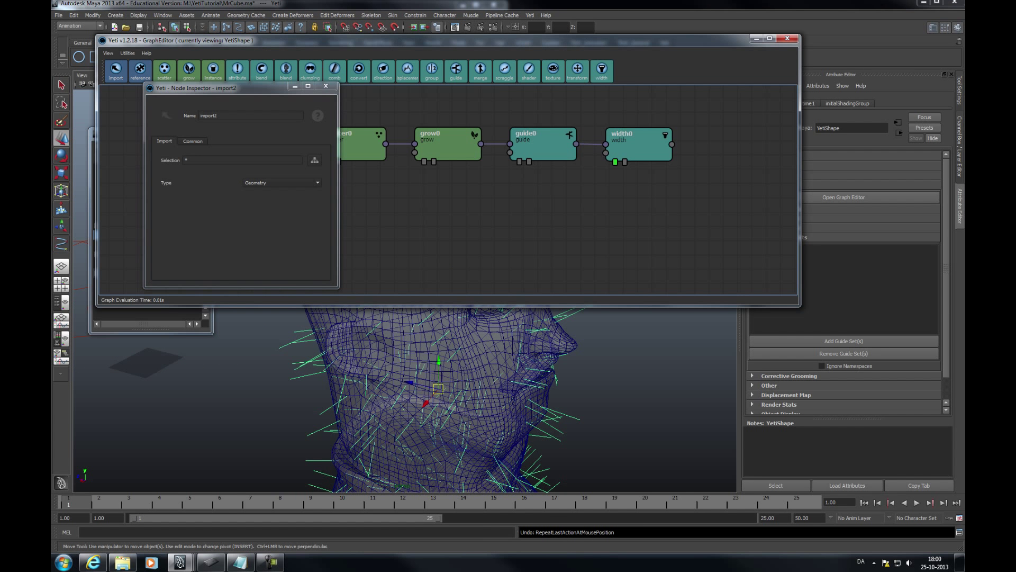
{"action": "double_click", "coordinate": [211, 115]}
{"action": "type", "text": "Guide"}
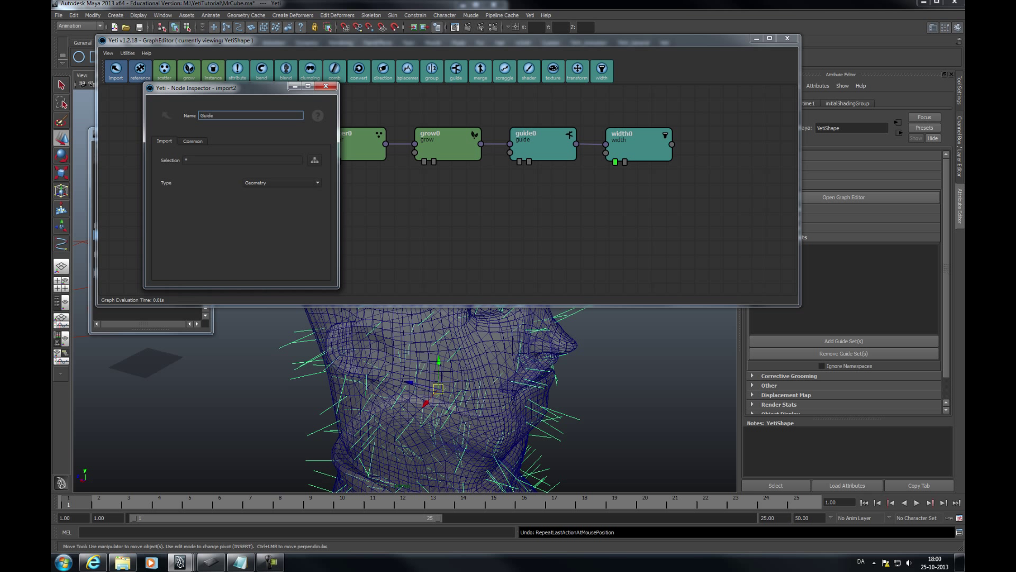
{"action": "left_click", "coordinate": [281, 182]}
{"action": "left_click", "coordinate": [281, 202]}
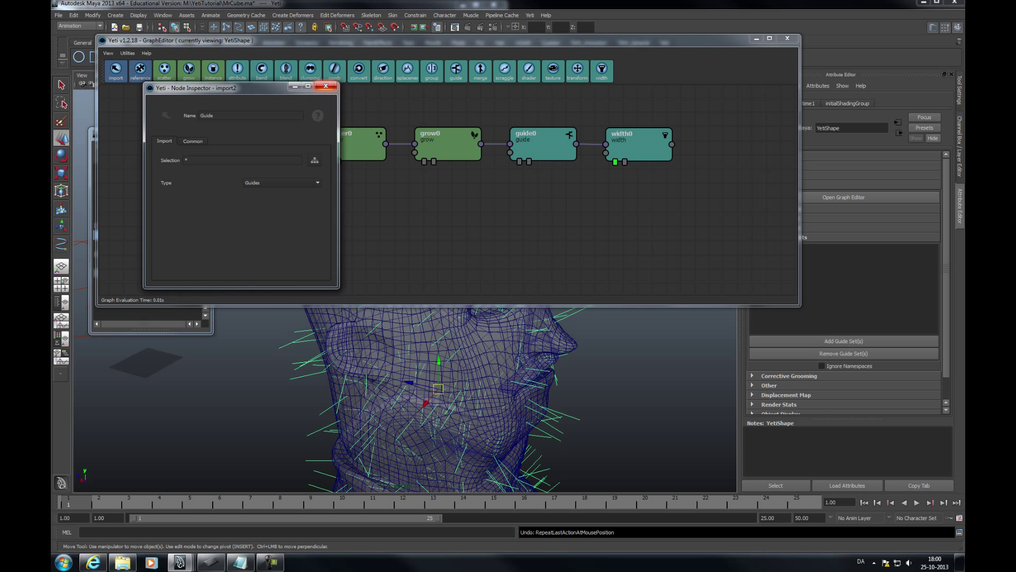
{"action": "left_click", "coordinate": [325, 86]}
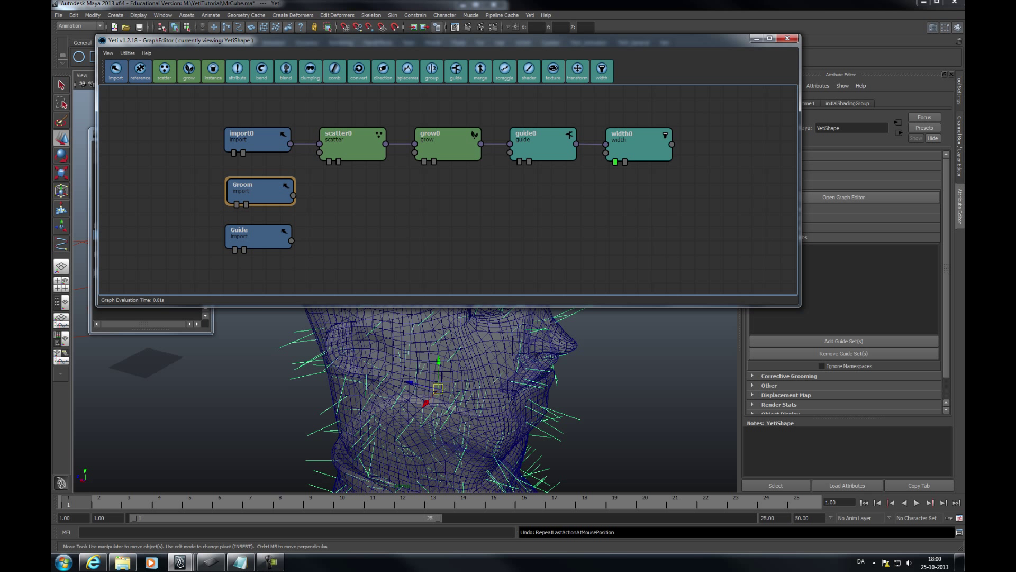
Step: Connect the Groom import to the grow node's second input and the Guide import to the guide node's second input
{"action": "left_click", "coordinate": [425, 162]}
{"action": "left_click", "coordinate": [615, 161]}
{"action": "left_click", "coordinate": [254, 192]}
{"action": "left_click_drag", "start_coordinate": [293, 195], "coordinate": [415, 153]}
{"action": "left_click_drag", "start_coordinate": [577, 40], "coordinate": [533, 62]}
{"action": "left_click_drag", "start_coordinate": [247, 262], "coordinate": [498, 180]}
Step: Arrange the grow, guide and width nodes in a descending chain and clear the graph editor from the viewport
{"action": "left_click_drag", "start_coordinate": [405, 165], "coordinate": [403, 177]}
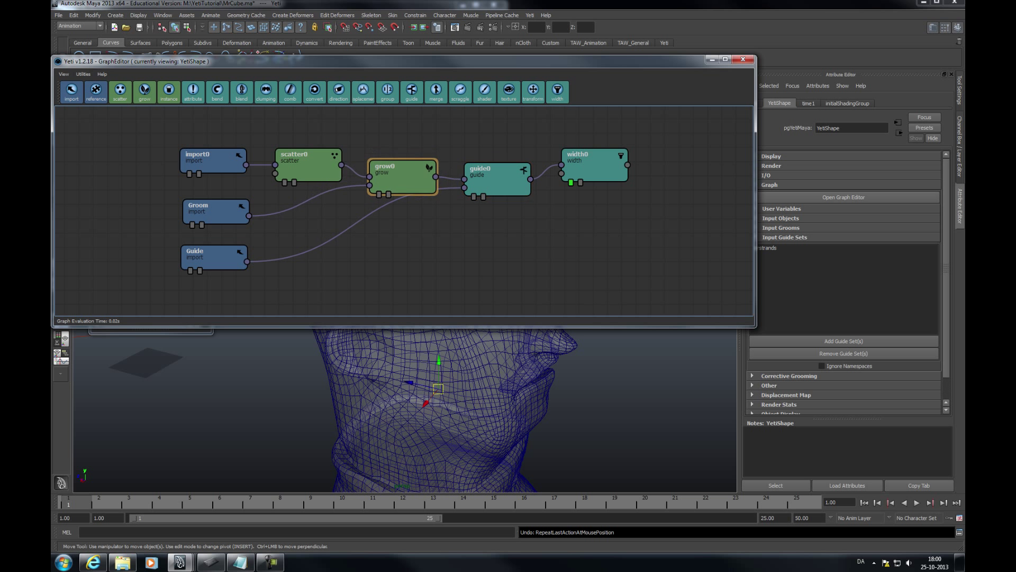
{"action": "left_click_drag", "start_coordinate": [498, 180], "coordinate": [499, 199]}
{"action": "left_click_drag", "start_coordinate": [403, 178], "coordinate": [400, 185]}
{"action": "left_click_drag", "start_coordinate": [595, 164], "coordinate": [605, 195]}
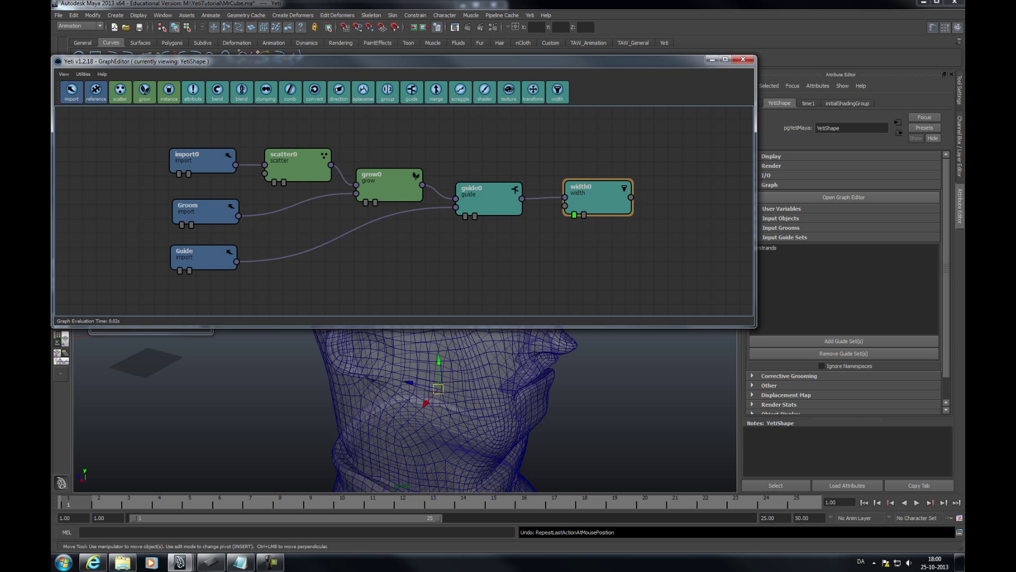
{"action": "left_click_drag", "start_coordinate": [530, 61], "coordinate": [52, 122]}
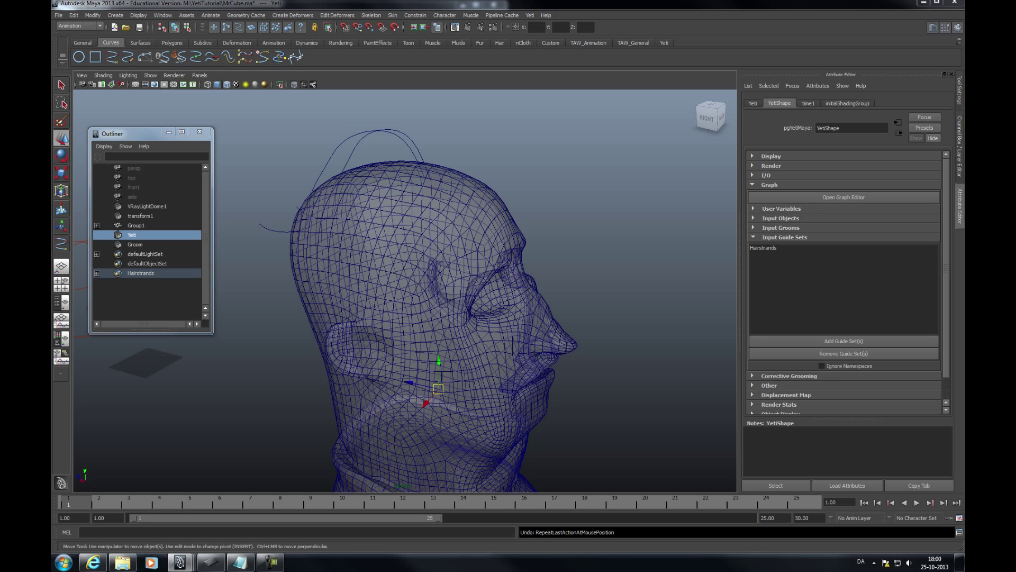
Step: Clear the selection, turn off the see-through display of the head and switch to the Select tool
{"action": "left_click", "coordinate": [250, 175]}
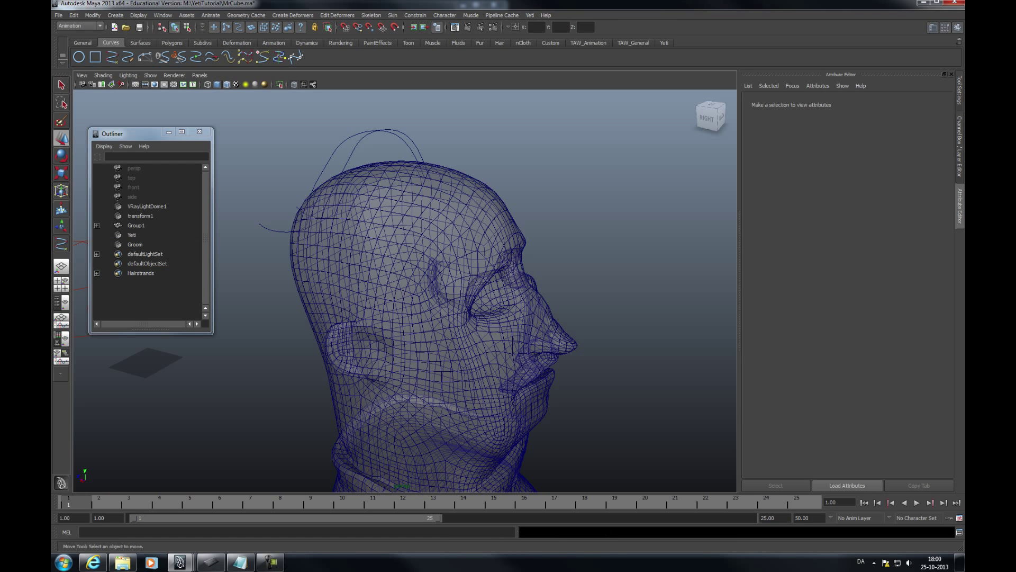
{"action": "left_click", "coordinate": [294, 85]}
{"action": "mouse_move", "coordinate": [402, 254]}
{"action": "left_mouse_down", "text": "alt"}
{"action": "mouse_move", "coordinate": [339, 286]}
{"action": "mouse_move", "coordinate": [390, 278]}
{"action": "left_mouse_up", "text": "alt"}
{"action": "key", "text": "q"}
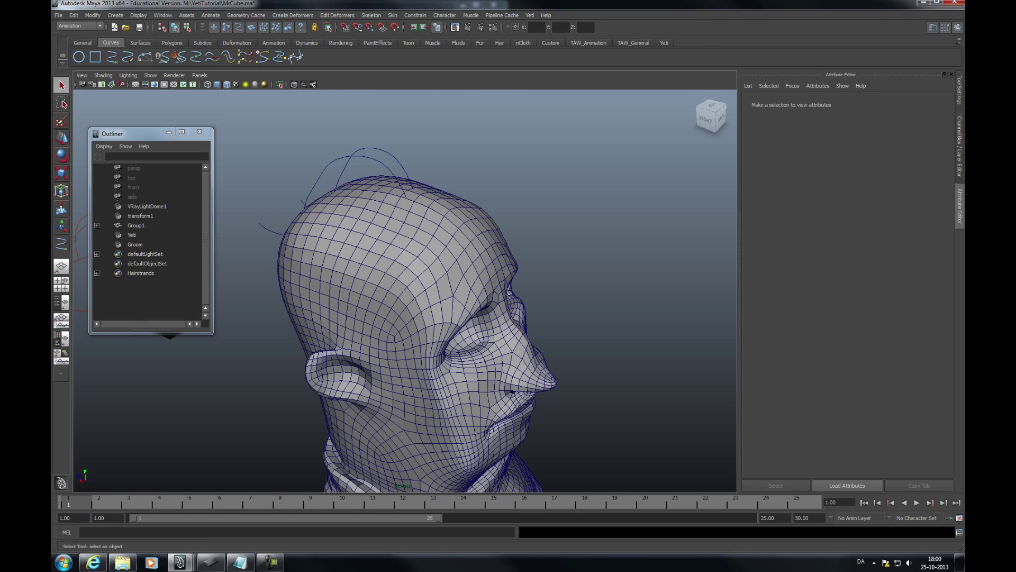
{"action": "left_click", "coordinate": [402, 275]}
Step: Set the Groom's radius of influence to 0.196 and activate its add-strands brush
{"action": "left_click", "coordinate": [135, 245]}
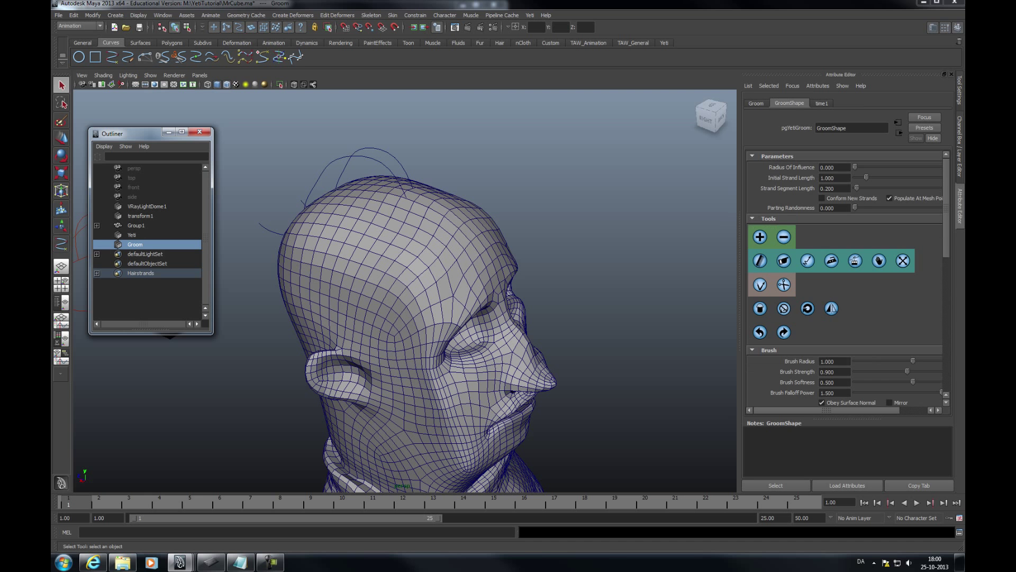
{"action": "left_click_drag", "start_coordinate": [855, 168], "coordinate": [866, 168]}
{"action": "left_click", "coordinate": [760, 236]}
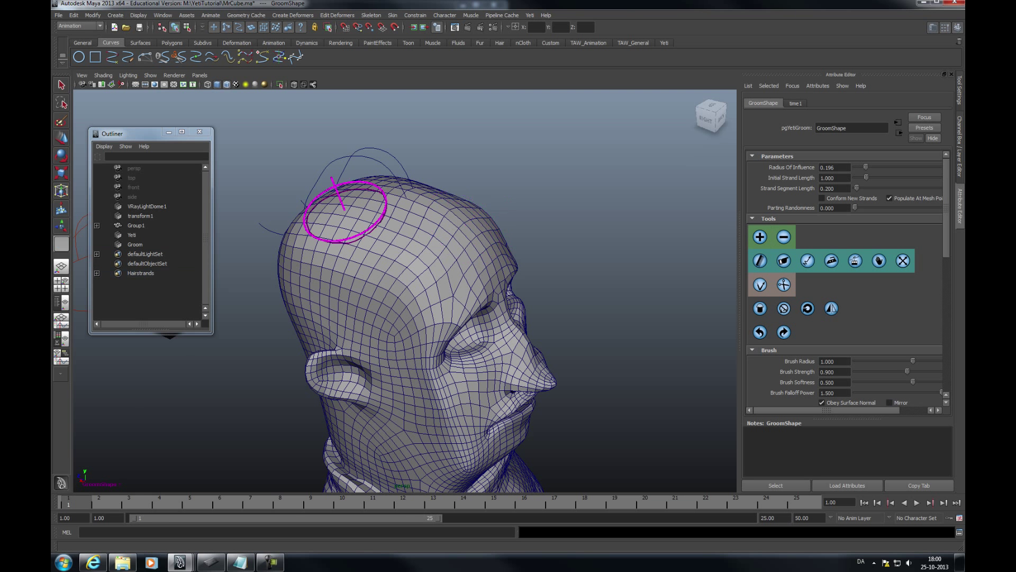
{"action": "left_click_drag", "start_coordinate": [405, 196], "coordinate": [405, 243], "text": "alt"}
{"action": "left_click_drag", "start_coordinate": [396, 287], "coordinate": [404, 289]}
{"action": "key", "text": "ctrl+z"}
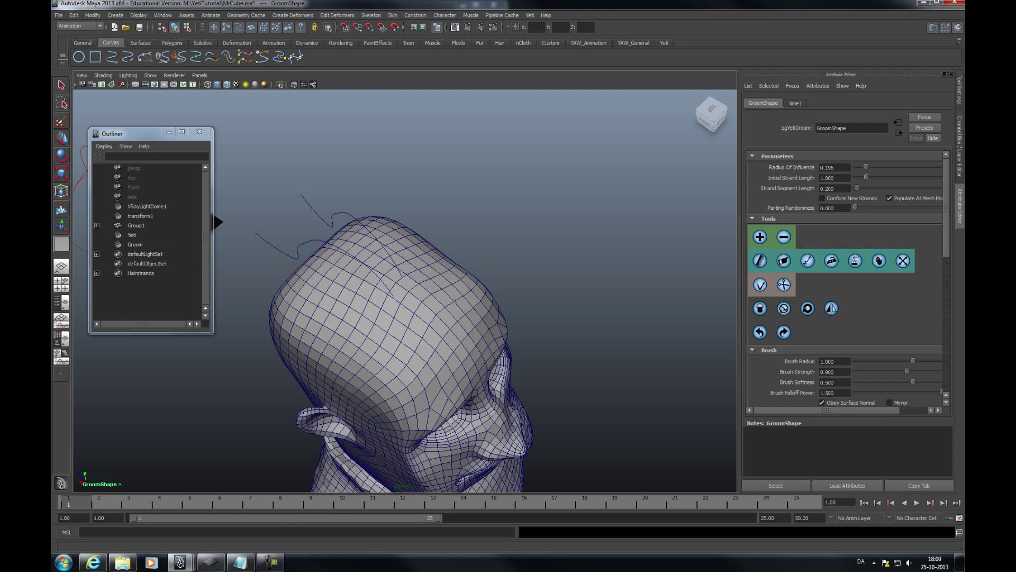
Step: Set the initial strand length to 4.449 and the brush radius to 0.517, and paint groom strands on the crown
{"action": "left_click_drag", "start_coordinate": [866, 178], "coordinate": [906, 178]}
{"action": "mouse_move", "coordinate": [396, 287]}
{"action": "middle_mouse_down"}
{"action": "mouse_move", "coordinate": [365, 287]}
{"action": "mouse_move", "coordinate": [395, 287]}
{"action": "middle_mouse_up"}
{"action": "mouse_move", "coordinate": [395, 287]}
{"action": "left_mouse_down"}
{"action": "mouse_move", "coordinate": [443, 284]}
{"action": "mouse_move", "coordinate": [363, 317]}
{"action": "mouse_move", "coordinate": [369, 324]}
{"action": "mouse_move", "coordinate": [389, 306]}
{"action": "mouse_move", "coordinate": [349, 228]}
{"action": "left_mouse_up"}
{"action": "left_click", "coordinate": [373, 316]}
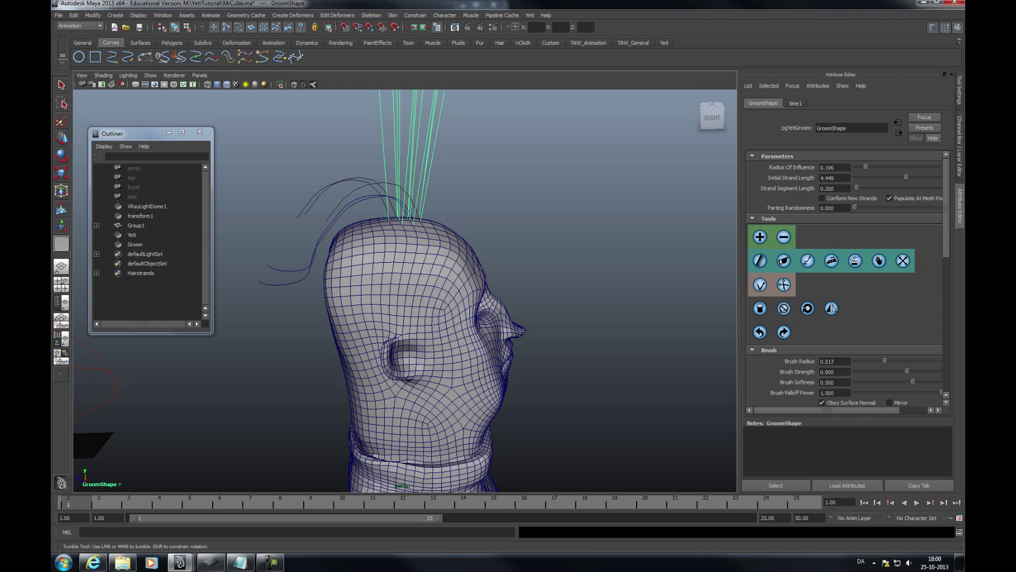
Step: Set the number of guide influences of the Hairstrands set to 2
{"action": "left_click", "coordinate": [140, 273]}
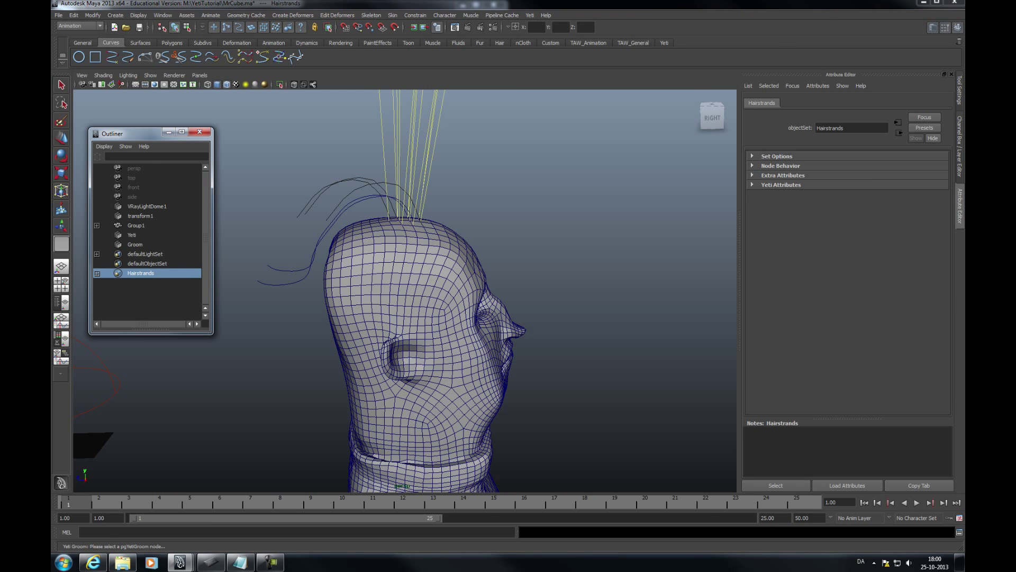
{"action": "left_click", "coordinate": [780, 185]}
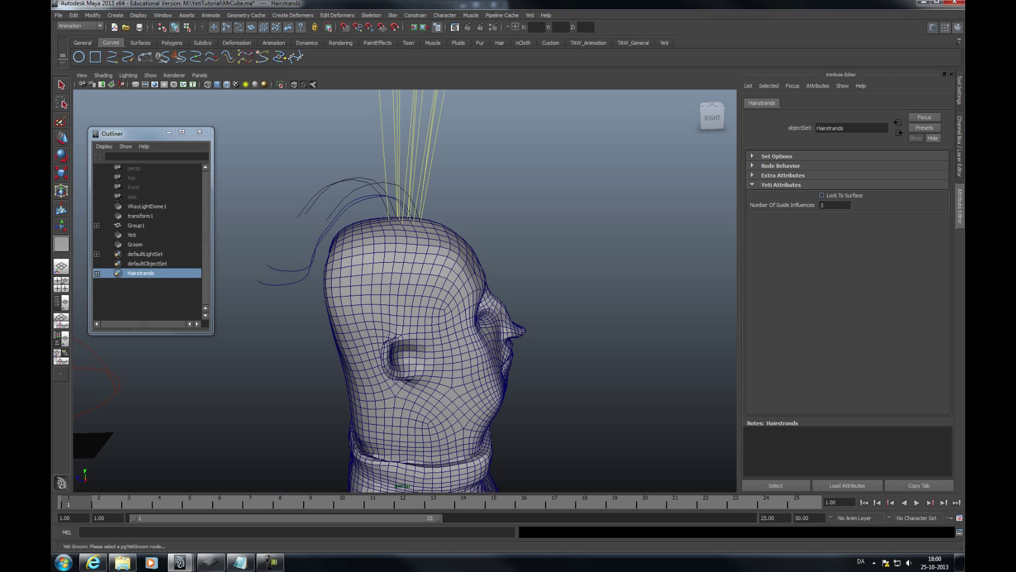
{"action": "left_click", "coordinate": [832, 205]}
{"action": "left_click_drag", "start_coordinate": [405, 296], "coordinate": [534, 309], "text": "alt"}
{"action": "left_click_drag", "start_coordinate": [326, 317], "coordinate": [405, 317], "text": "alt"}
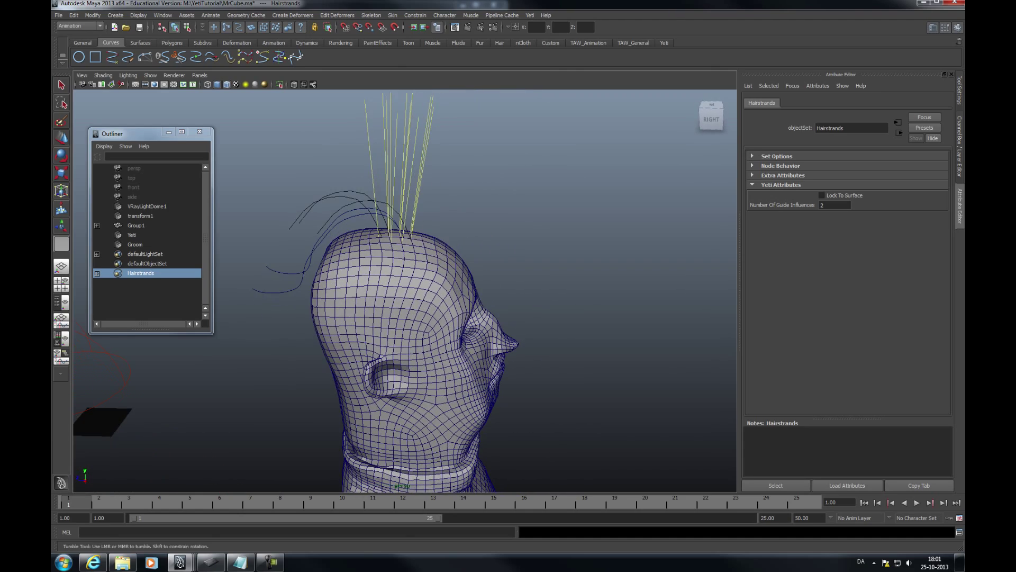
Step: Set curve2's Yeti attributes to outer radius 4.944, base attraction 0.506 and tip attraction 0.742
{"action": "left_click", "coordinate": [97, 225]}
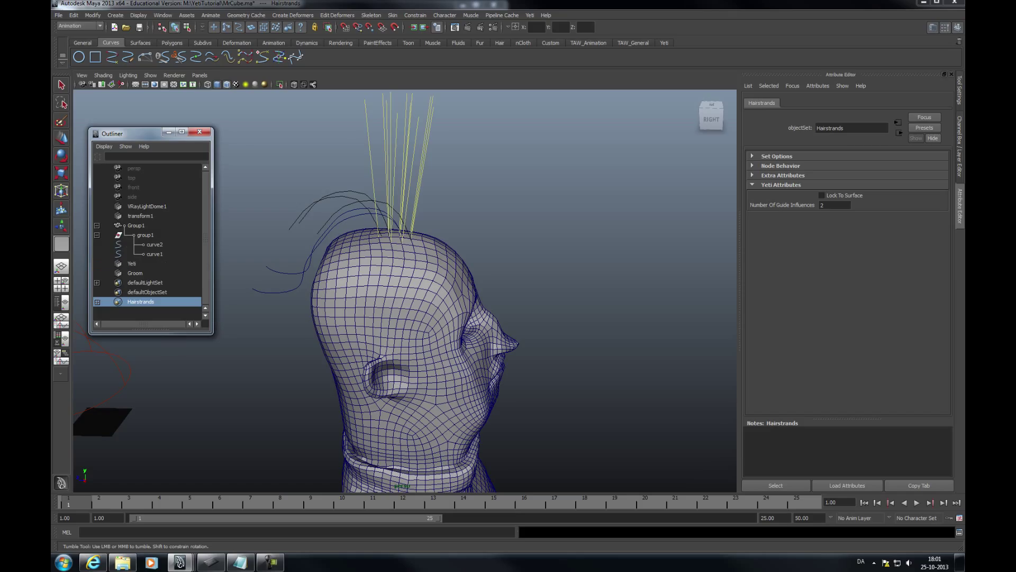
{"action": "left_click", "coordinate": [154, 245]}
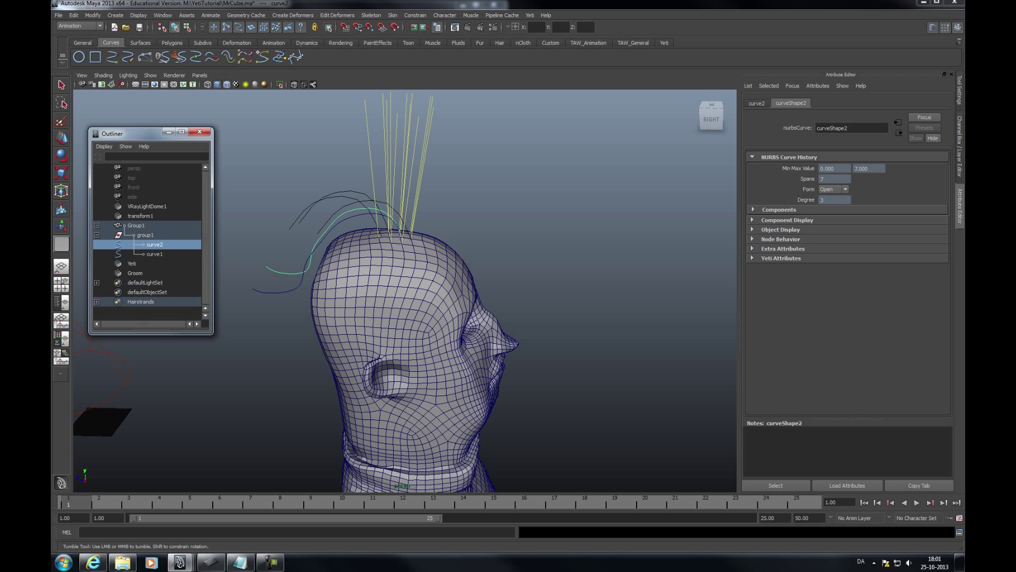
{"action": "left_click", "coordinate": [154, 253], "text": "shift"}
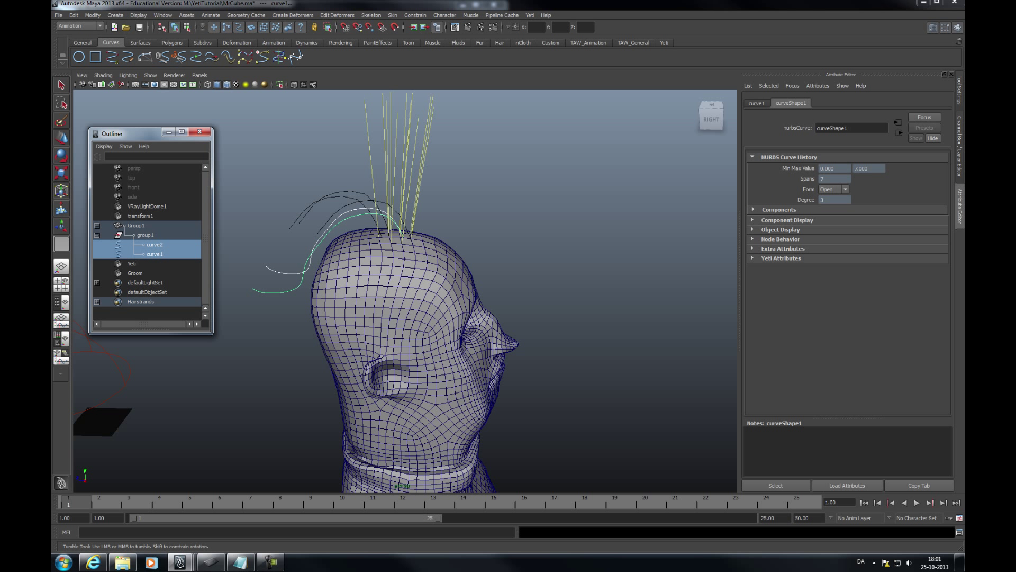
{"action": "left_click", "coordinate": [155, 244]}
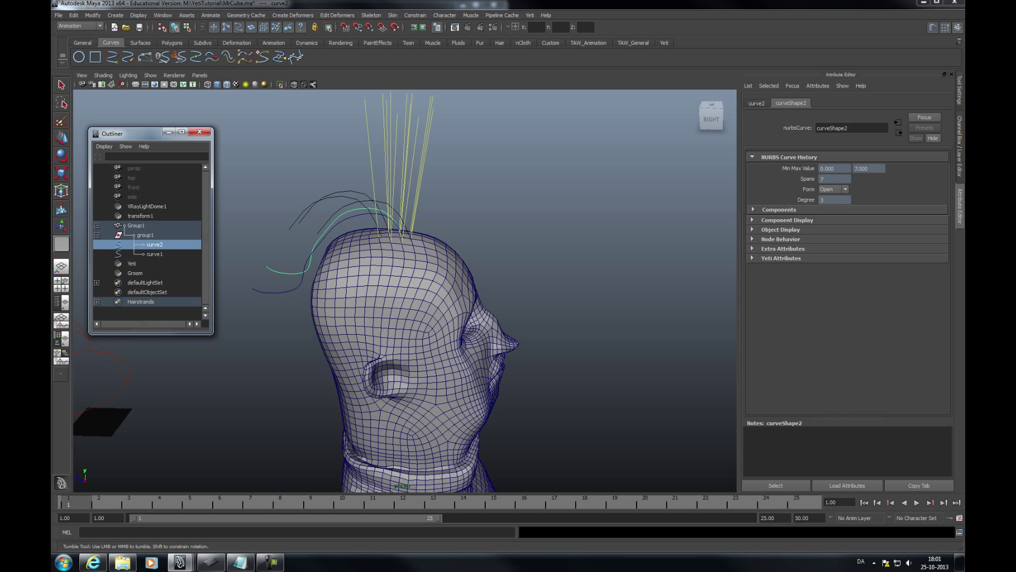
{"action": "left_click", "coordinate": [781, 258]}
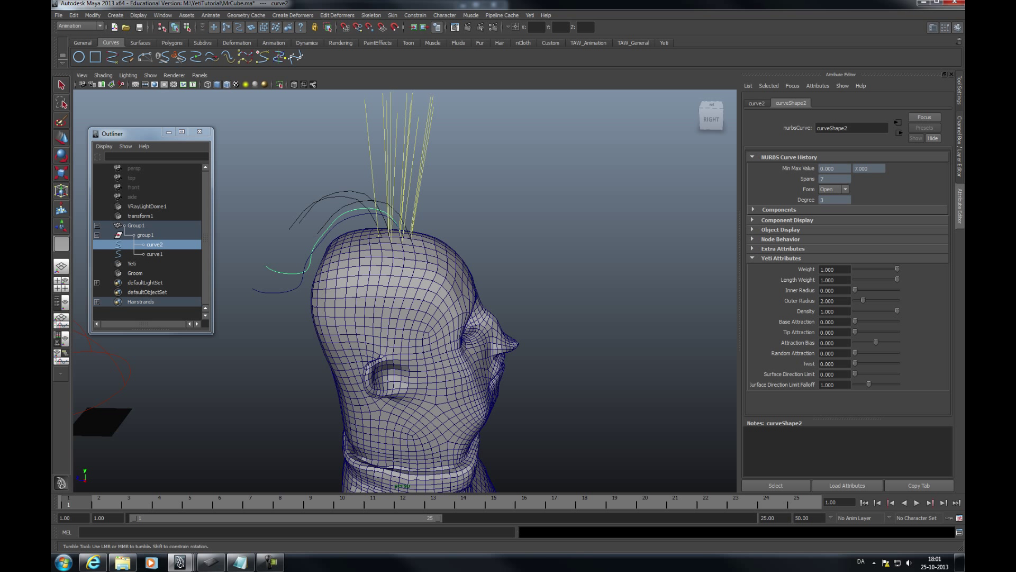
{"action": "left_click_drag", "start_coordinate": [863, 300], "coordinate": [875, 322]}
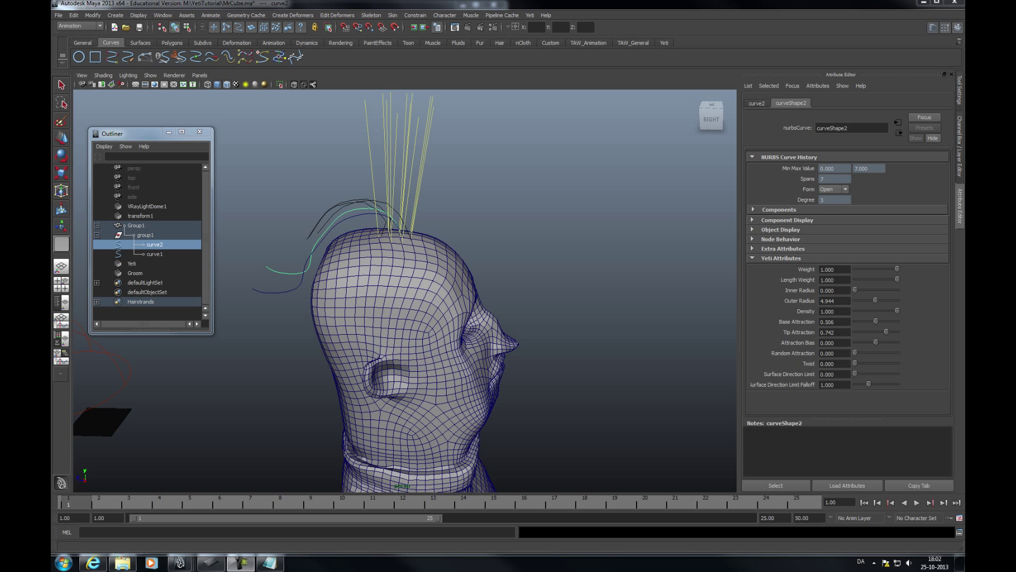
Step: Select curve2 and curve1 together and open the Script Editor for Python code
{"action": "key", "text": "alt+Tab"}
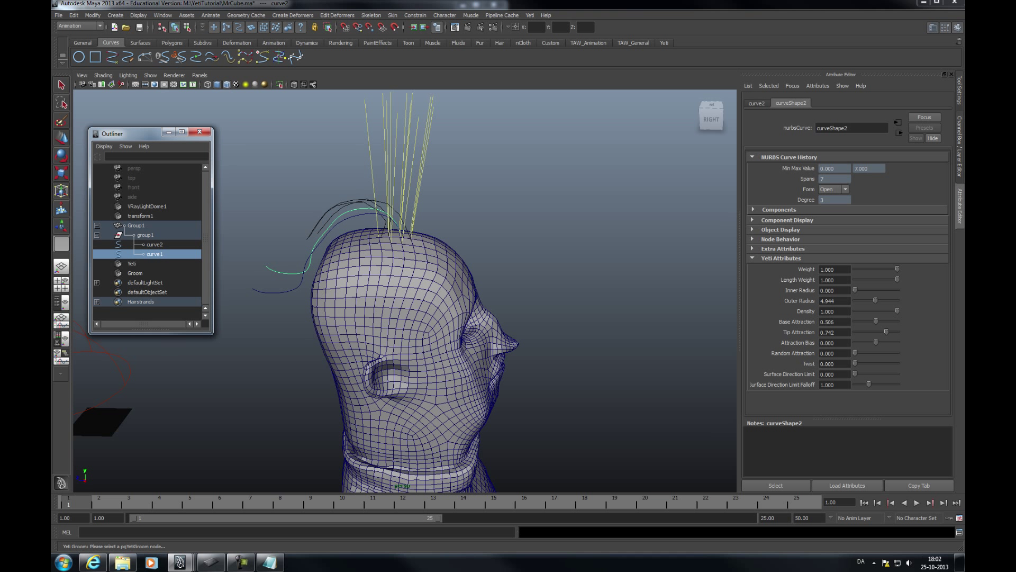
{"action": "left_click", "coordinate": [154, 254]}
{"action": "left_click", "coordinate": [154, 244]}
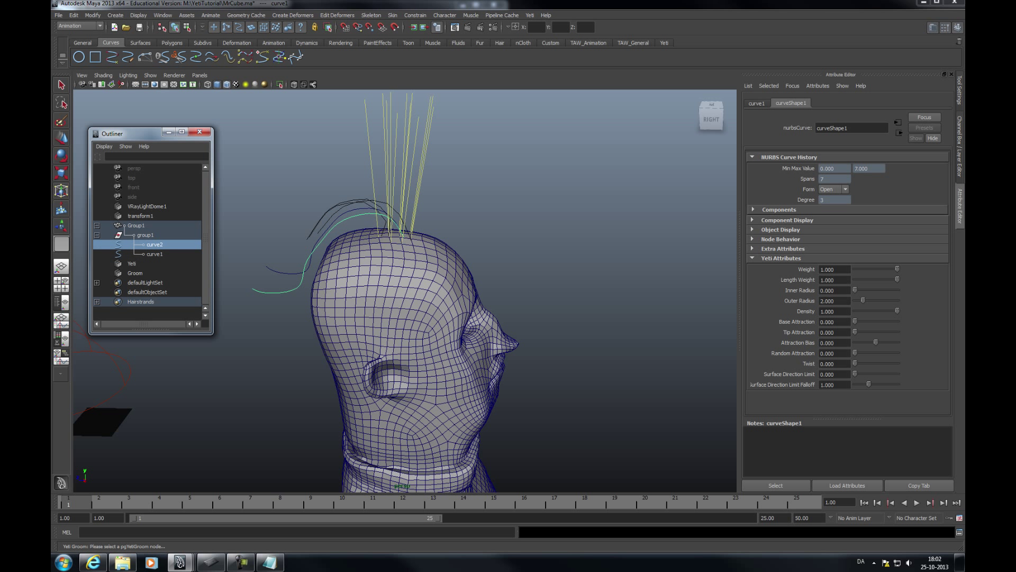
{"action": "left_click", "coordinate": [155, 254]}
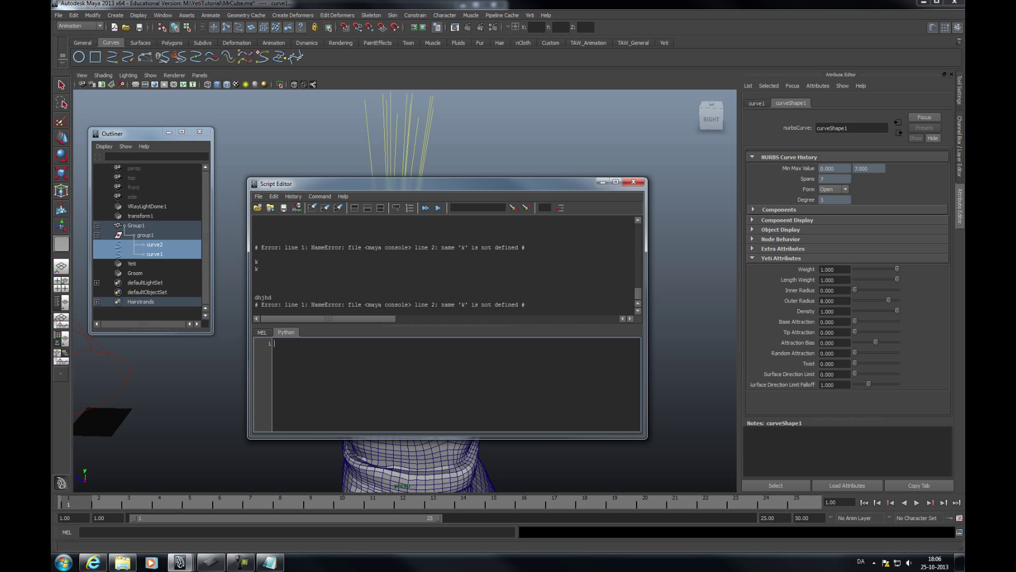
Step: Begin a Python script with "import maya.cmds as cmds" and the variable "baseattr = 2.0"
{"action": "type", "text": "import"}
{"action": "type", "text": " maya.cmds as a"}
{"action": "key", "text": "BackSpace"}
{"action": "type", "text": "cmds"}
{"action": "type", "text": "ba"}
{"action": "type", "text": "seattr = 2.0  "}
Step: Add the loop line "for element in cmds.ls(sl=True):" to the script
{"action": "type", "text": "for "}
{"action": "type", "text": "element"}
{"action": "type", "text": " in cmd"}
{"action": "type", "text": "s.ls"}
{"action": "type", "text": "("}
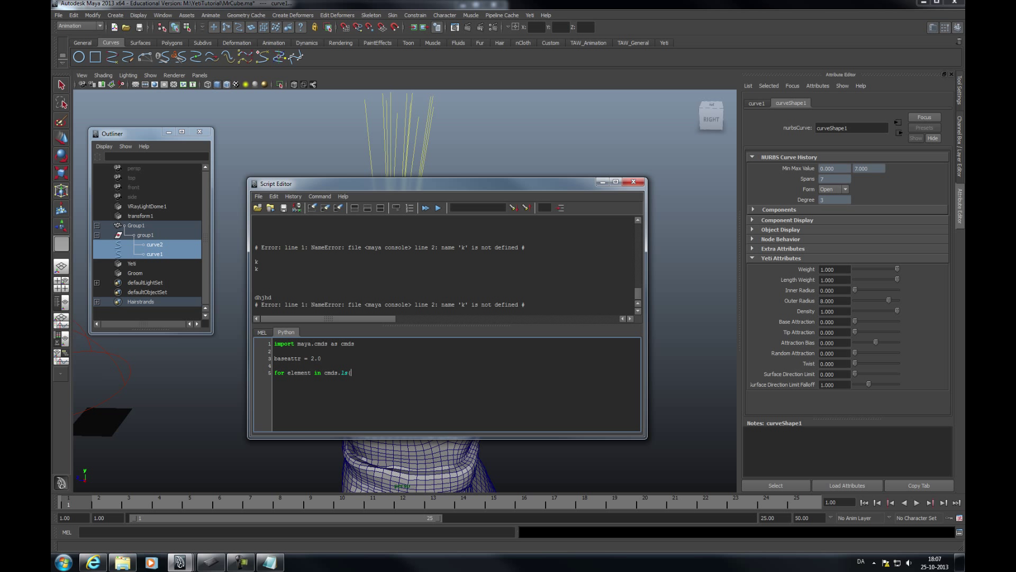
{"action": "type", "text": "sl=True"}
{"action": "type", "text": "):"}
{"action": "key", "text": "Return"}
Step: Inside the loop, add the line "Attr = cmds.listRelatives(element, s=True)"
{"action": "type", "text": "Attr"}
{"action": "type", "text": " = cmds"}
{"action": "type", "text": ".listRe"}
{"action": "type", "text": "latives"}
{"action": "type", "text": "("}
{"action": "type", "text": "element, s=True="}
Step: Complete the loop with the line cmds.setAttr( (Attr[0] + ".outerRadius"),baseattr)
{"action": "type", "text": "cmds.setAttr( (Attr"}
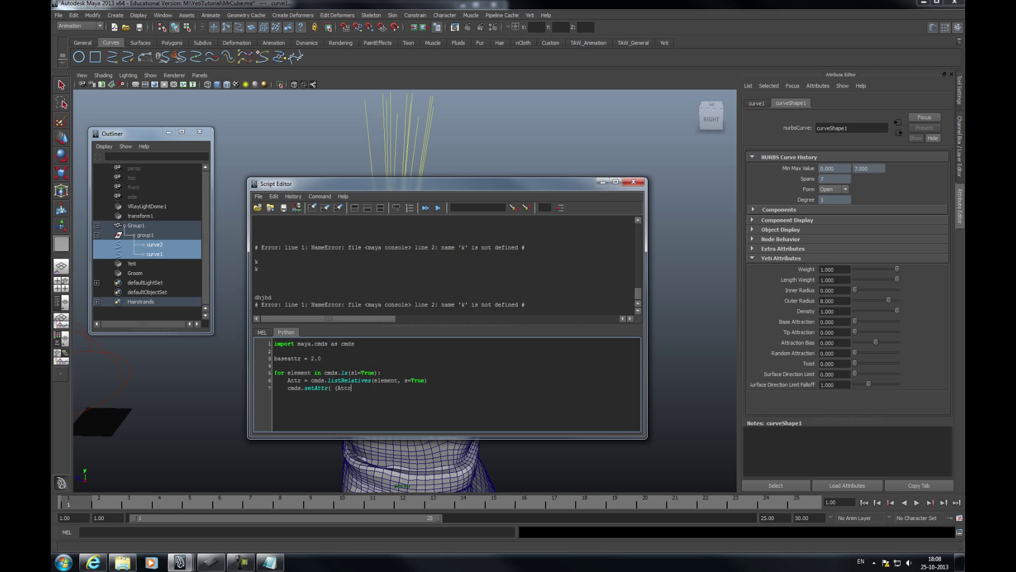
{"action": "key", "text": "alt+shift"}
{"action": "type", "text": "[0] + \".outerRadius\"),baseattr"}
Step: Run the whole script on the two selected curves
{"action": "key", "text": "ctrl+a"}
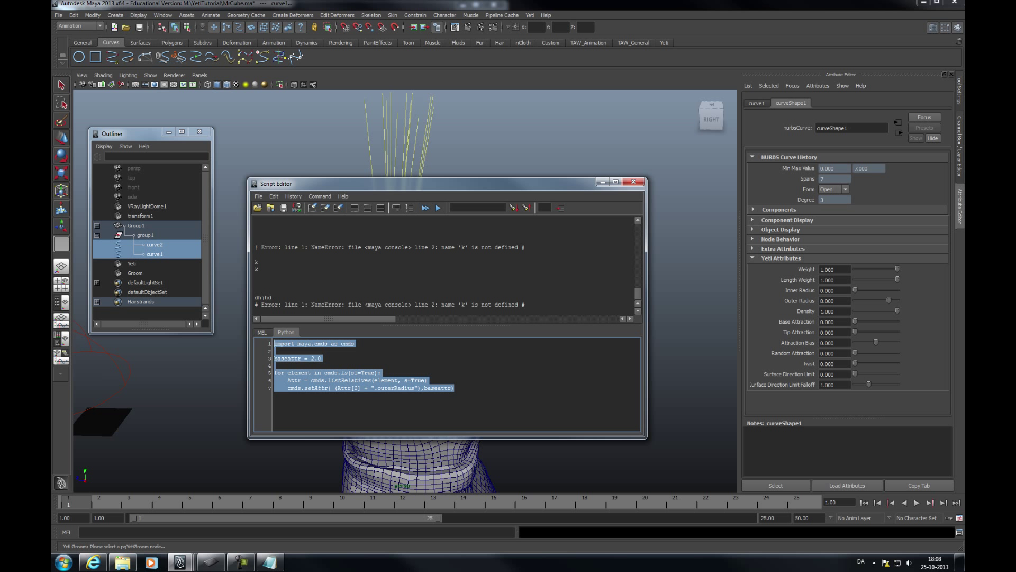
{"action": "left_click_drag", "start_coordinate": [839, 301], "coordinate": [819, 301]}
{"action": "left_click", "coordinate": [439, 207]}
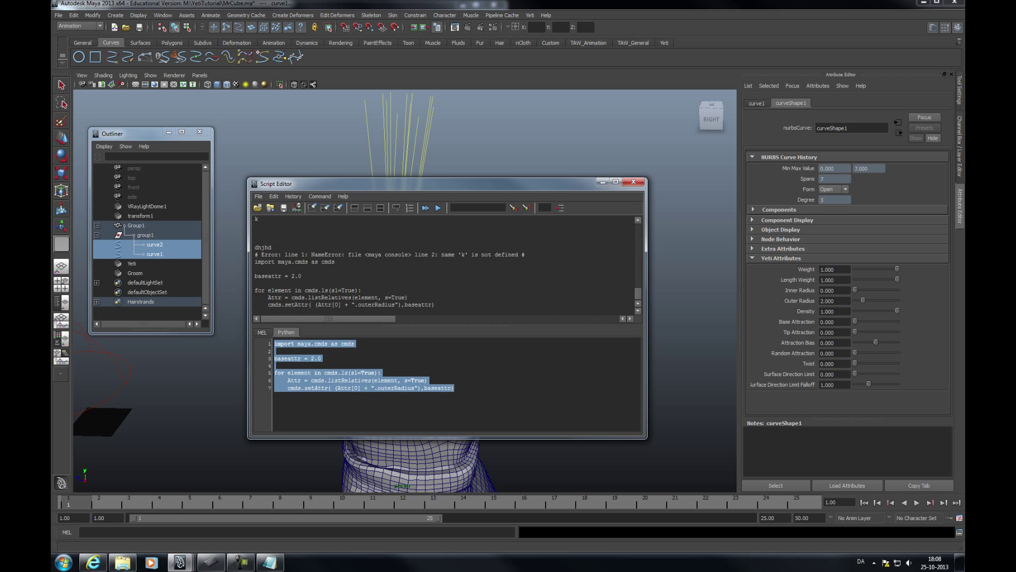
Step: Check the outer radius value of curve1 and curve2 in turn
{"action": "left_click_drag", "start_coordinate": [839, 300], "coordinate": [818, 301]}
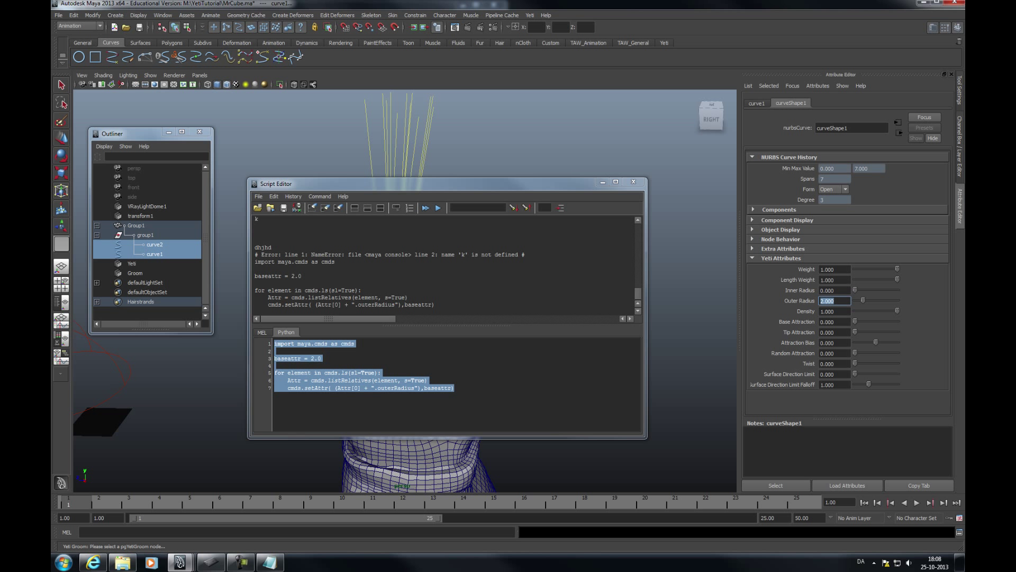
{"action": "left_click", "coordinate": [155, 254]}
{"action": "left_click", "coordinate": [155, 245]}
{"action": "left_click", "coordinate": [155, 254]}
{"action": "left_click", "coordinate": [155, 244]}
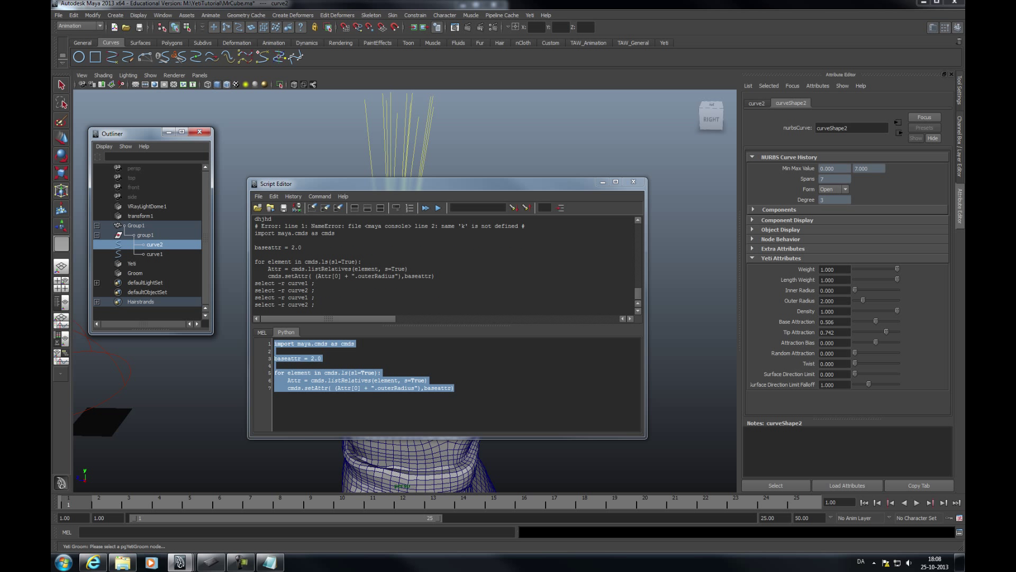
{"action": "left_click", "coordinate": [402, 405]}
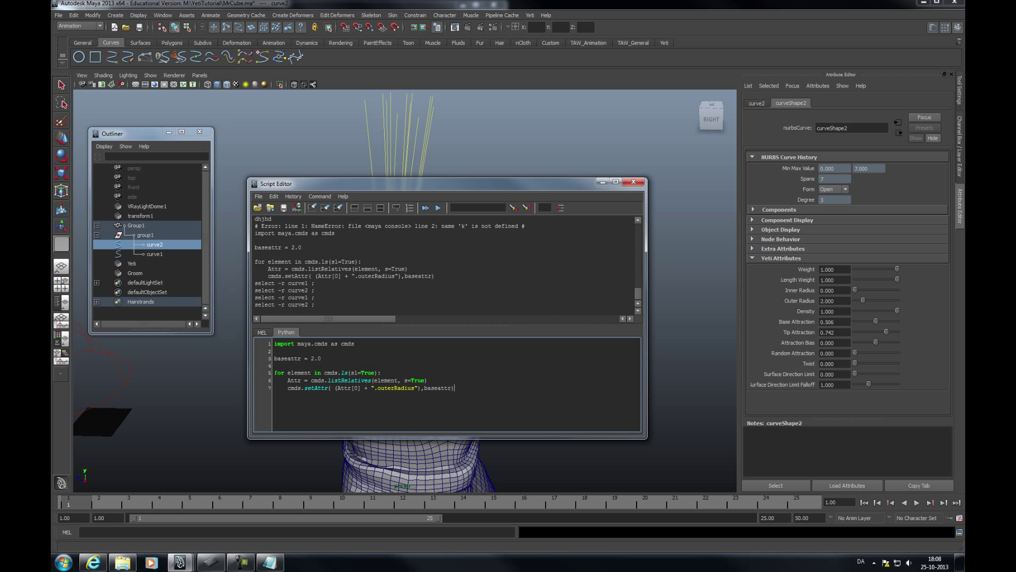
{"action": "left_click_drag", "start_coordinate": [415, 388], "coordinate": [378, 388]}
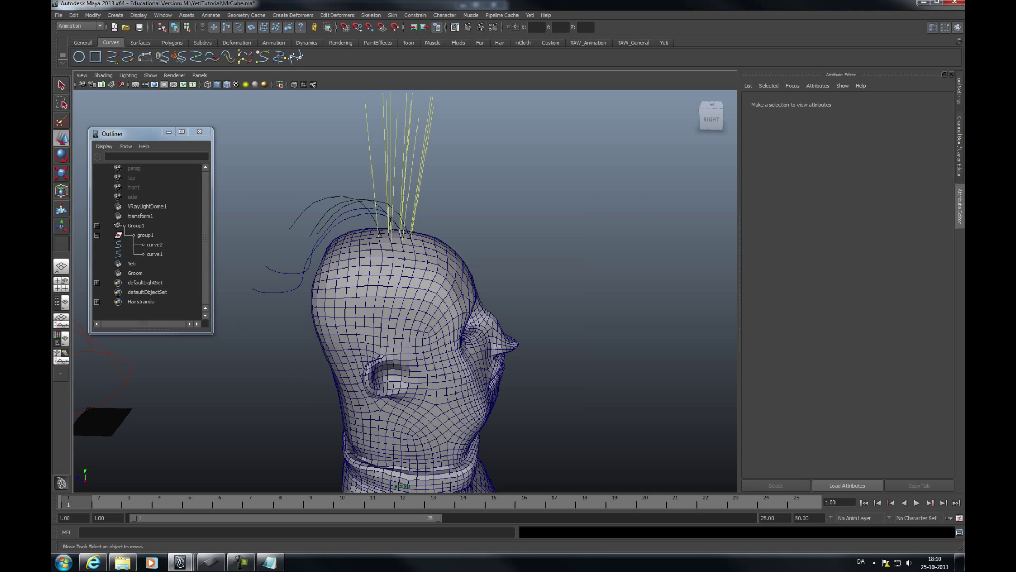
Step: Create a texture reference object for the Group1 head mesh, and move Group1 about -4.26 cm along Z, away from the reference
{"action": "left_click", "coordinate": [136, 225]}
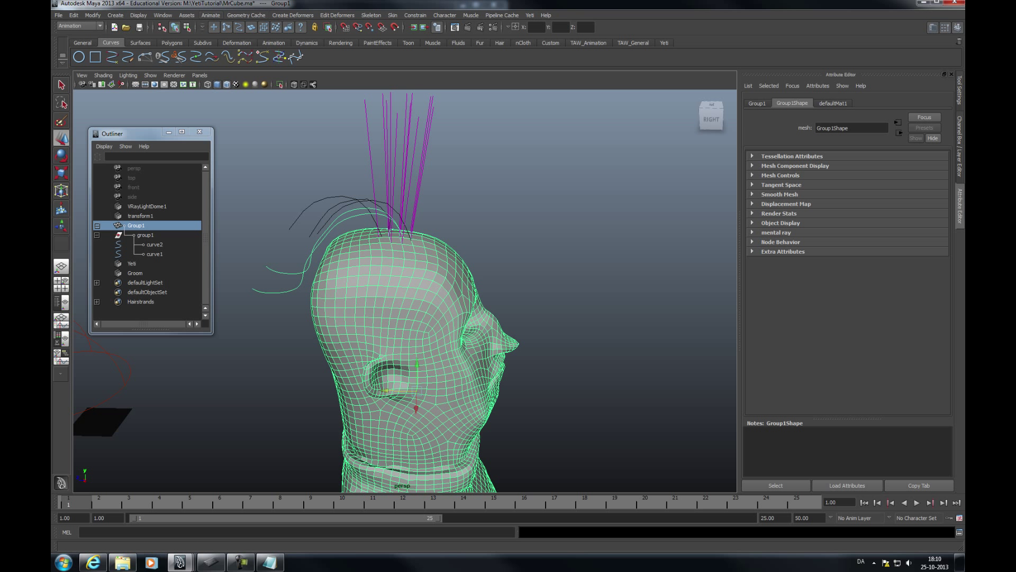
{"action": "key", "text": "F6"}
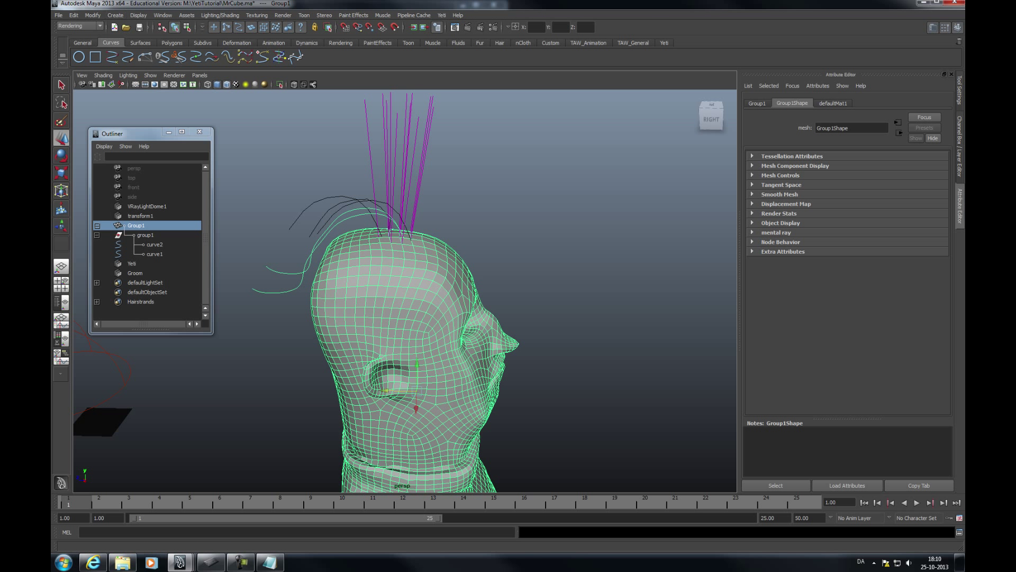
{"action": "left_click", "coordinate": [257, 15]}
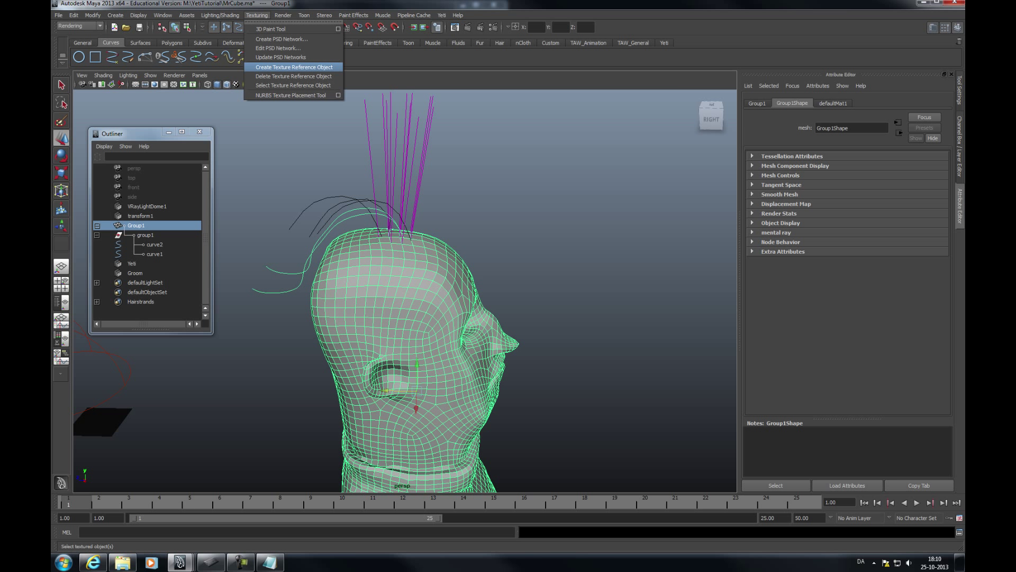
{"action": "left_click", "coordinate": [294, 68]}
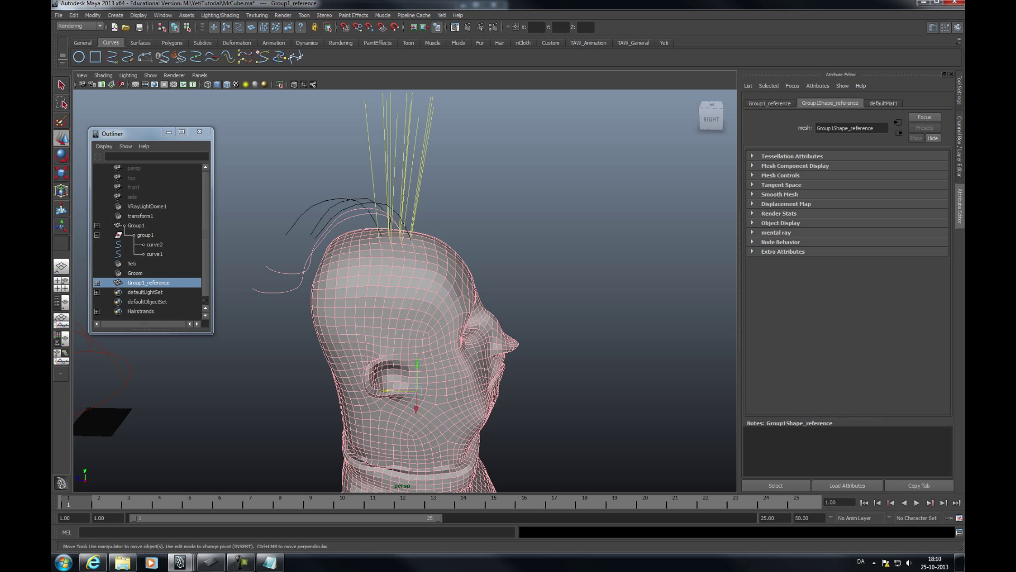
{"action": "left_click", "coordinate": [136, 225]}
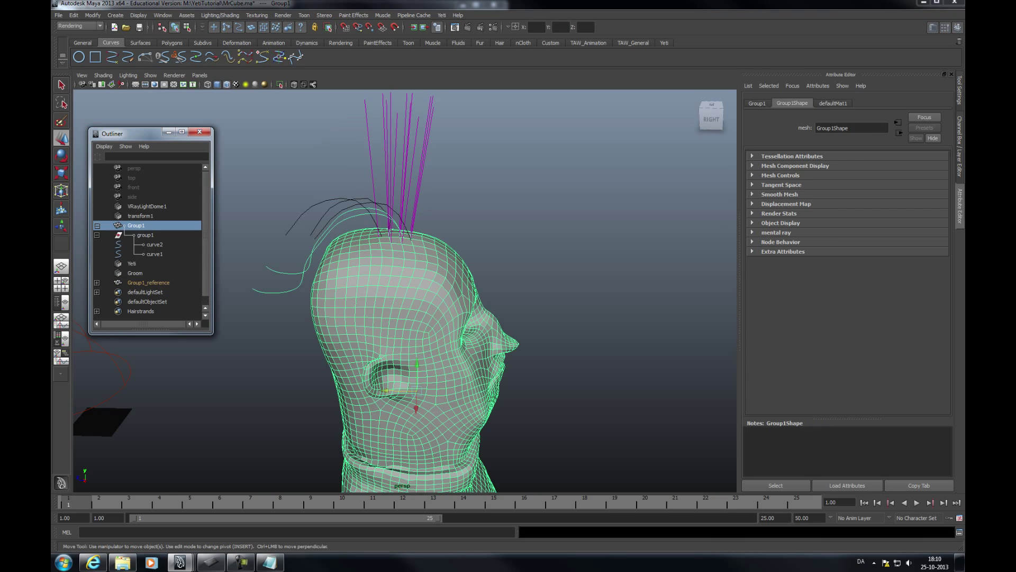
{"action": "left_click_drag", "start_coordinate": [387, 390], "coordinate": [513, 393]}
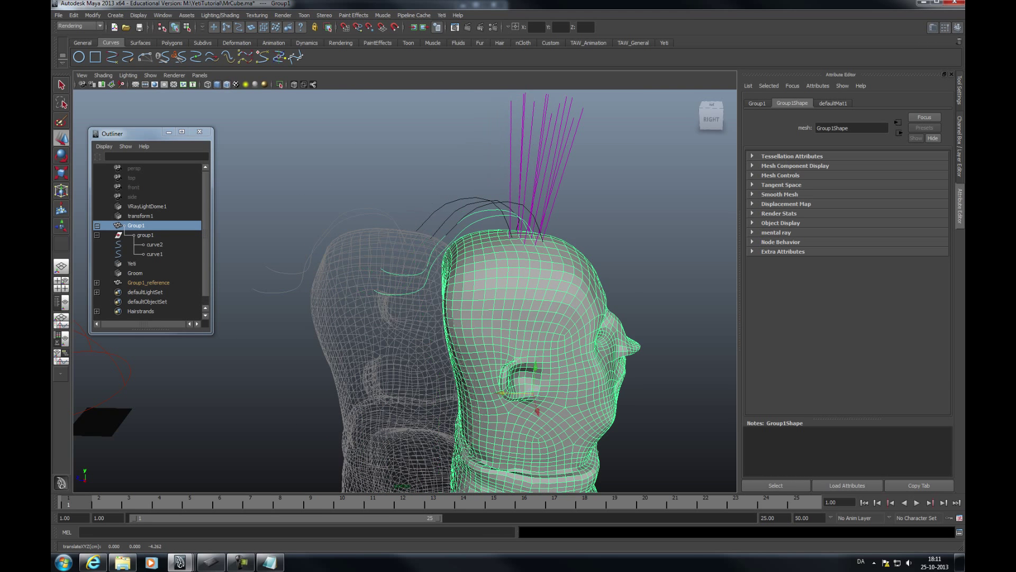